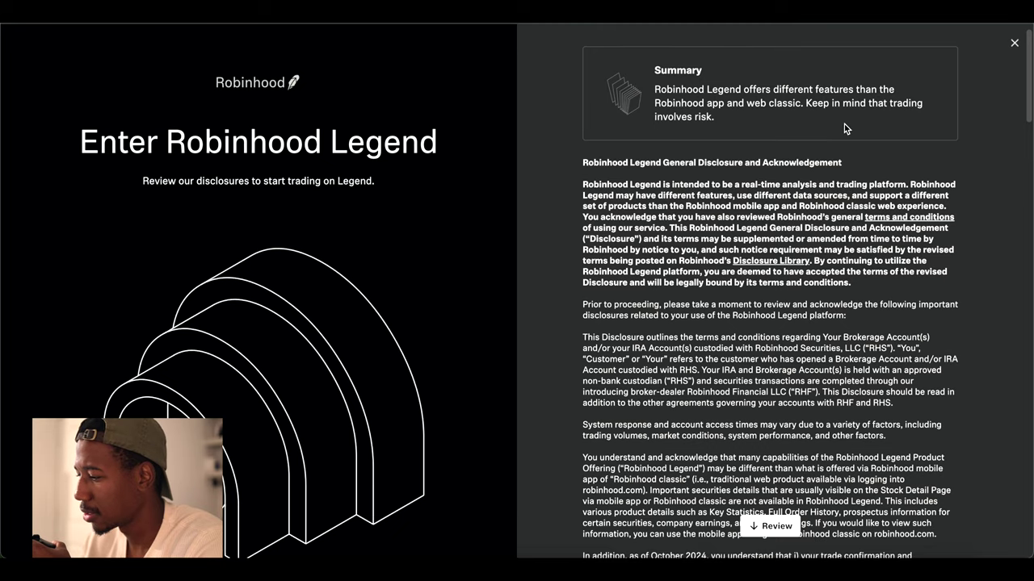
Step: Review the Robinhood Legend disclosures through to the end and agree to them
scroll(844, 123, "down", 1)
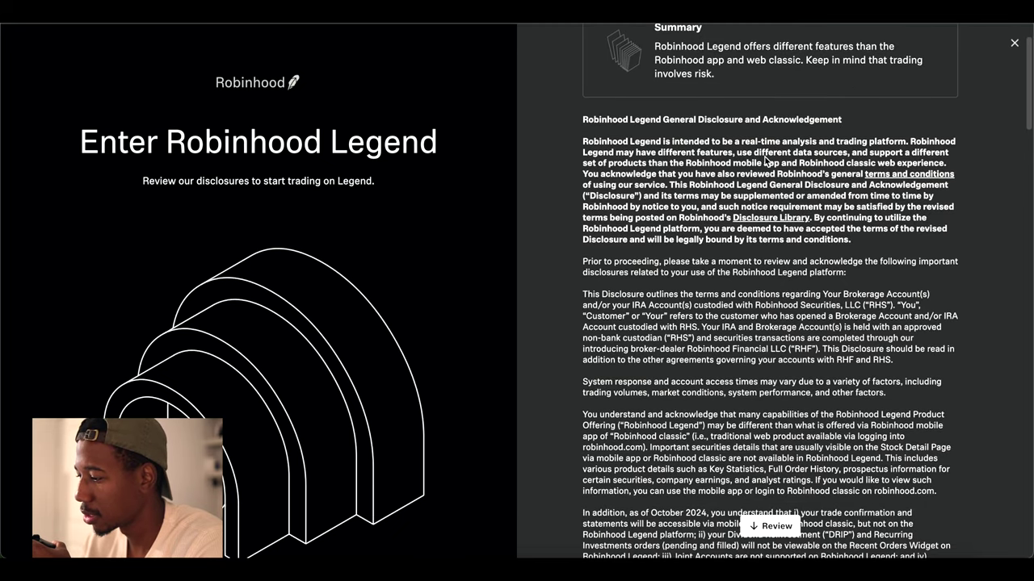
scroll(766, 160, "down", 10)
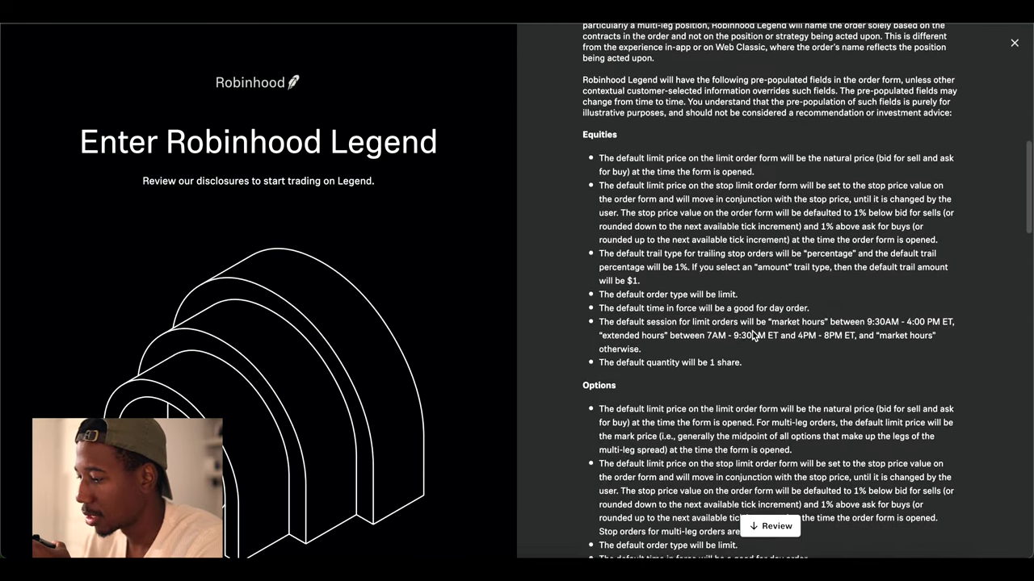
scroll(754, 336, "down", 1)
scroll(702, 202, "down", 1)
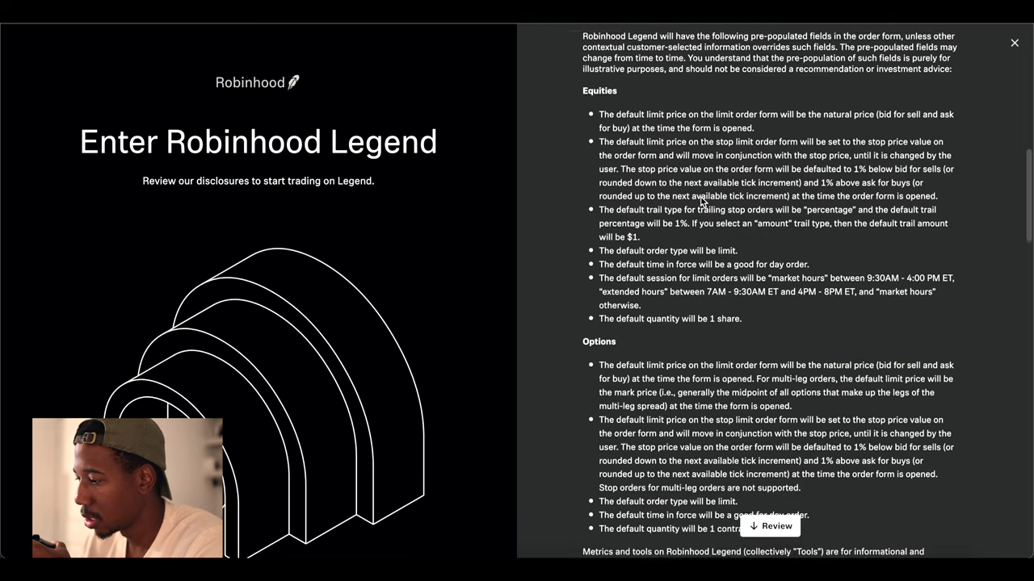
scroll(677, 260, "down", 5)
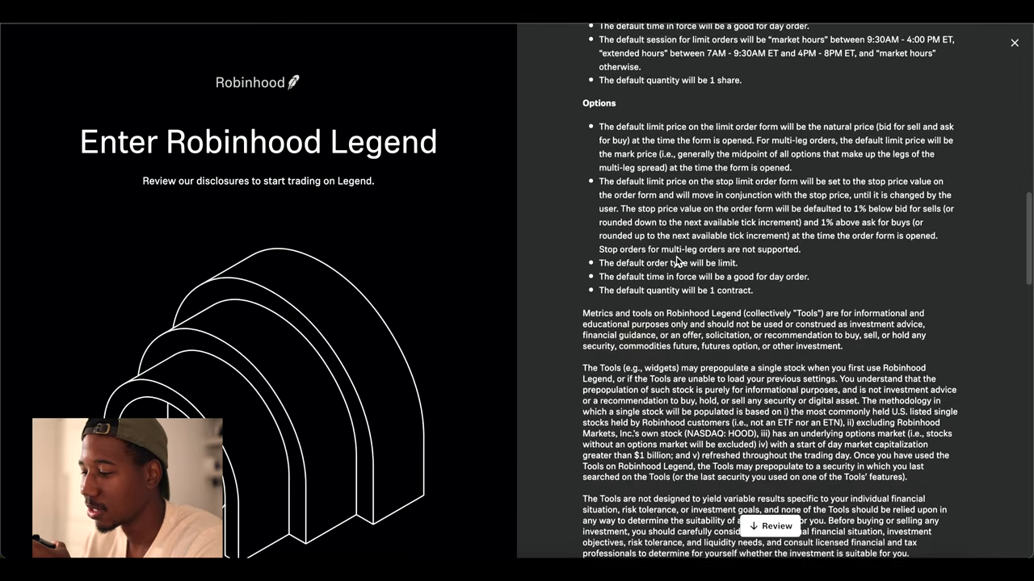
scroll(677, 261, "down", 15)
scroll(677, 260, "down", 20)
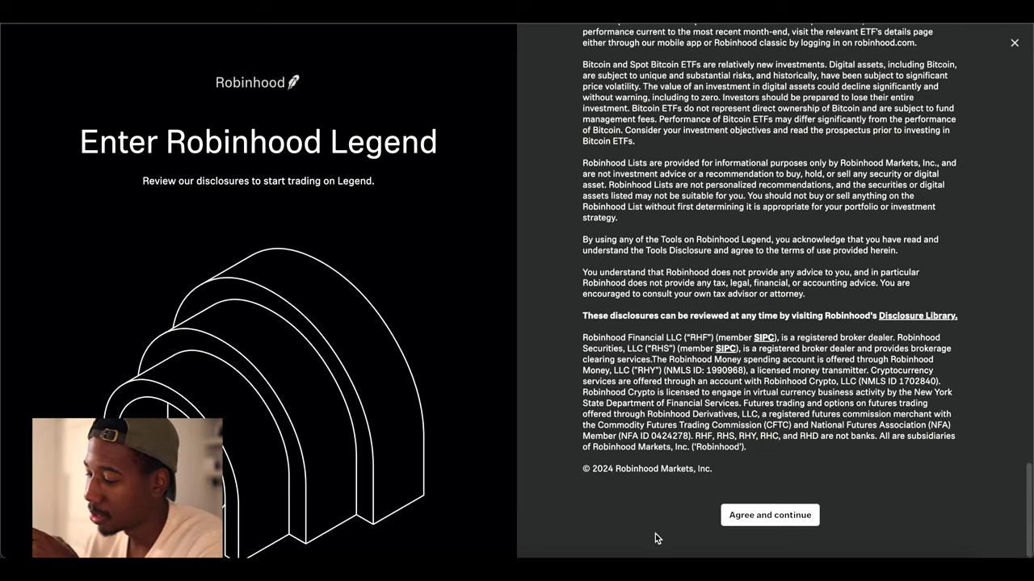
left_click(789, 523)
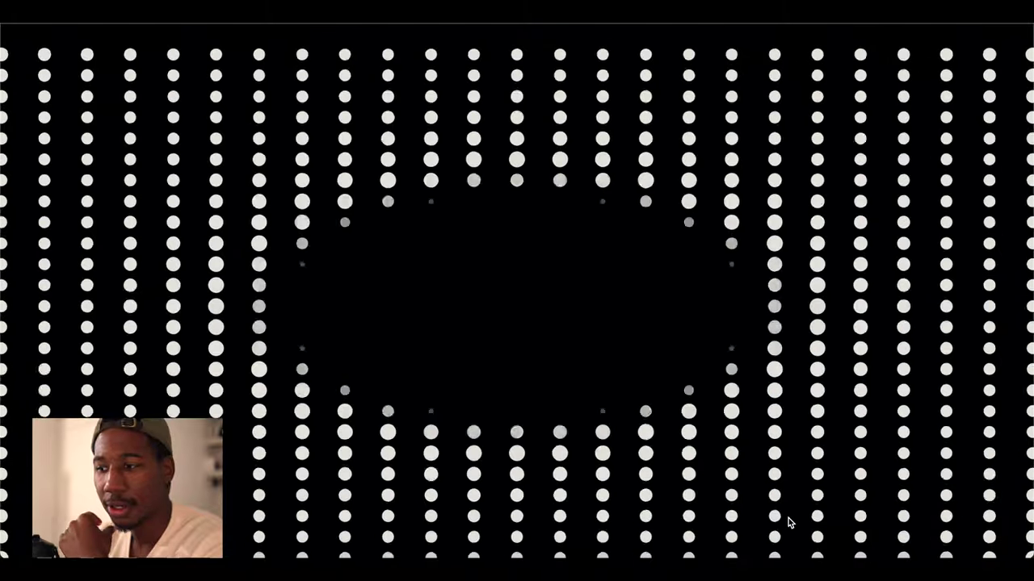
key("XF86AudioRaiseVolume")
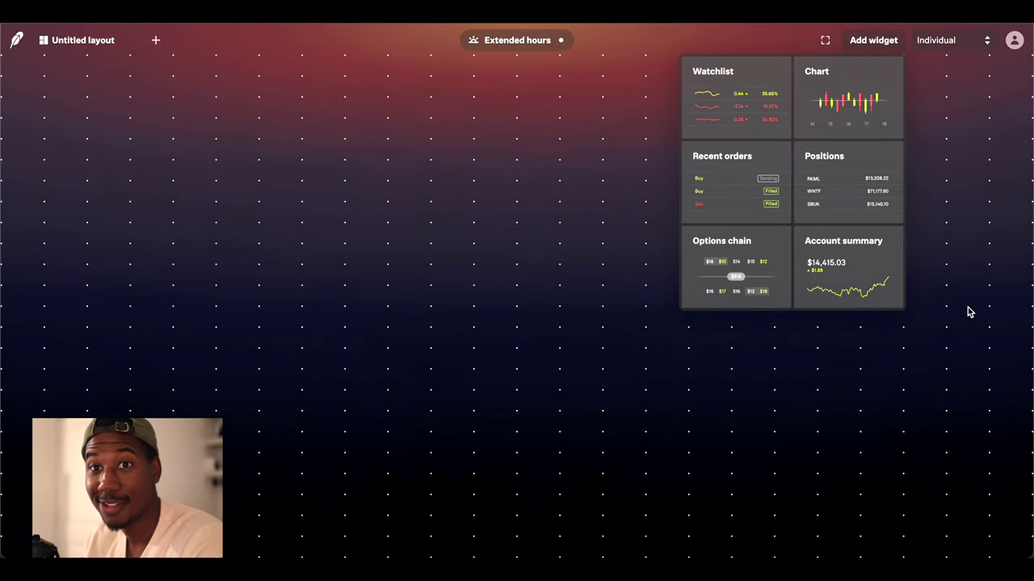
key("XF86MonBrightnessUp")
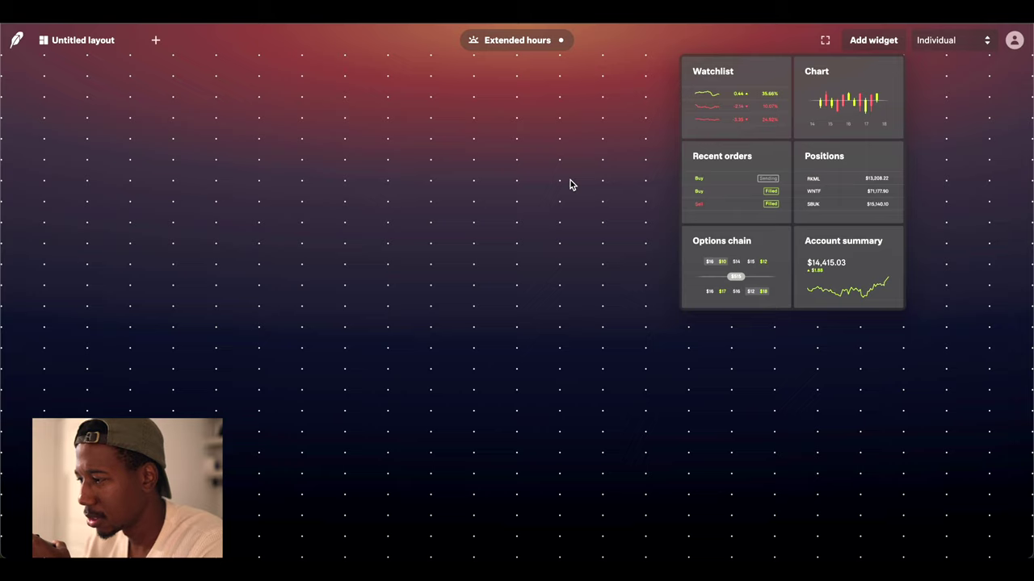
Step: Add a Watchlist widget to the empty layout and move it to the layout's right edge
left_click(719, 104)
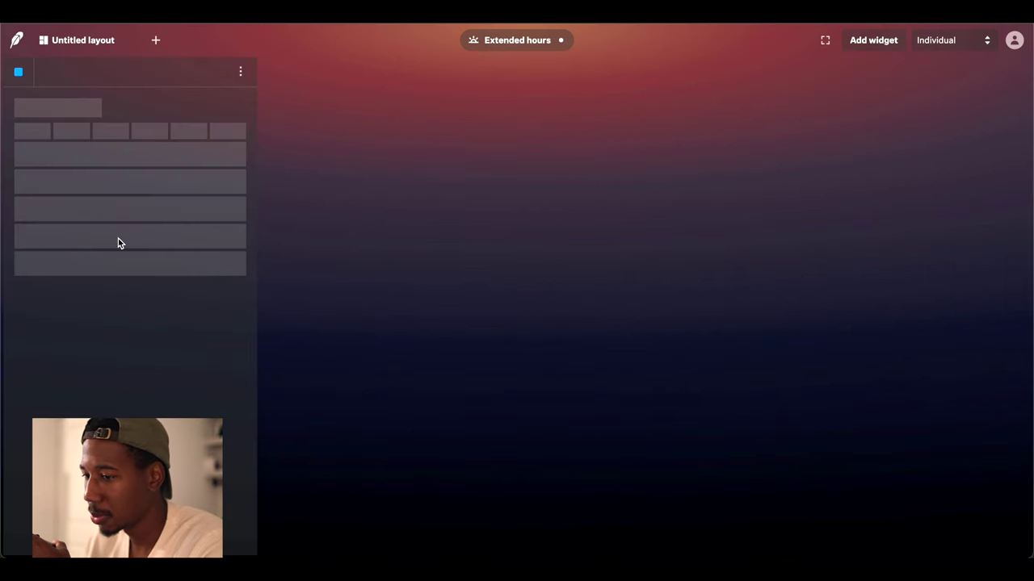
left_click_drag(126, 70, 904, 76)
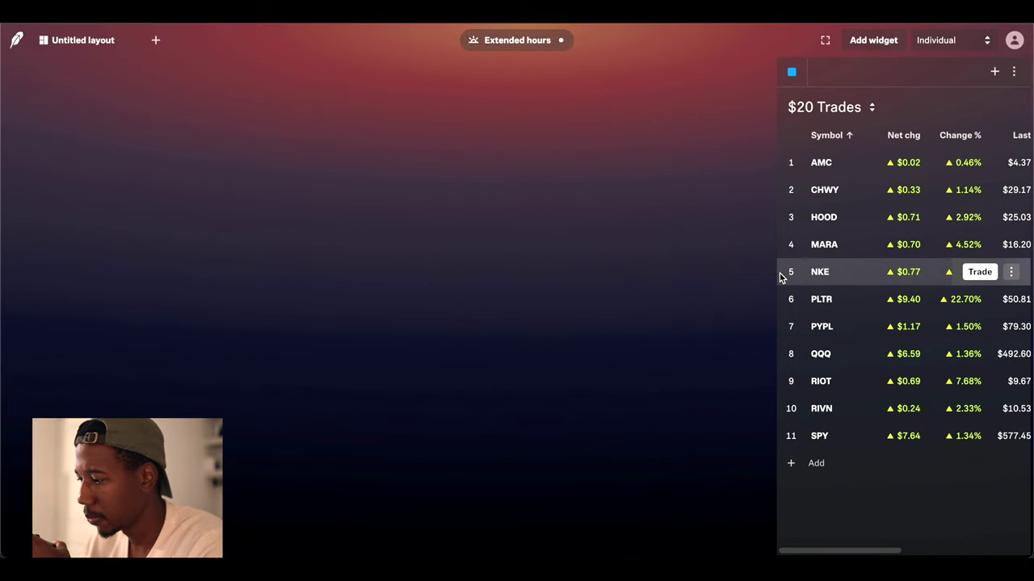
left_click(788, 72)
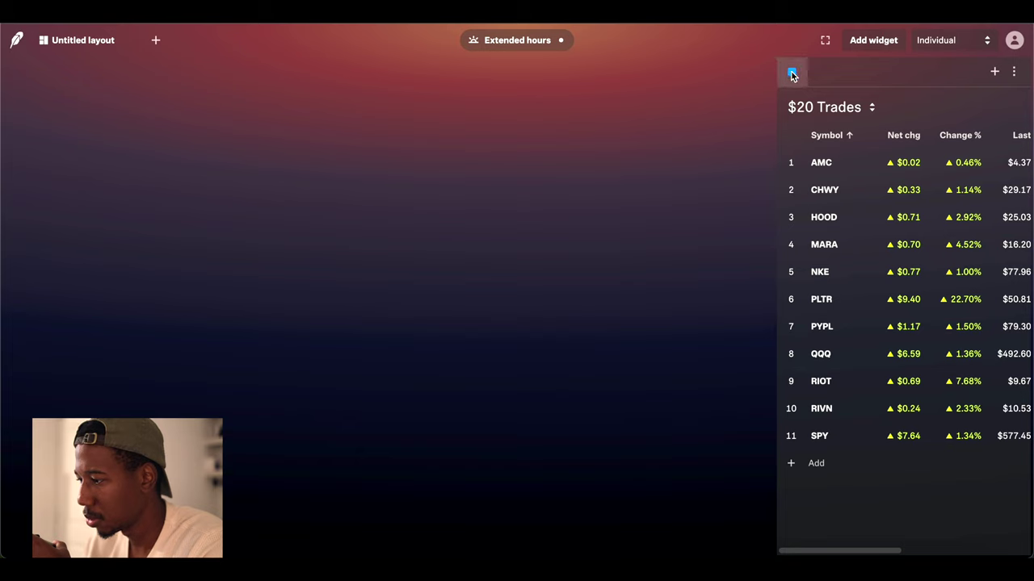
left_click(792, 73)
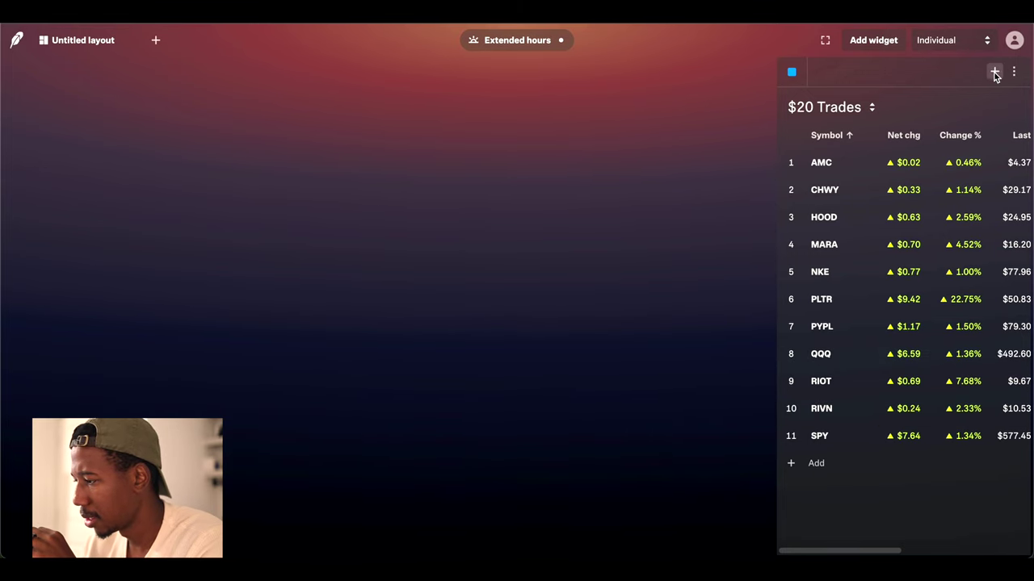
Step: Add a Chart widget to the layout and widen it until it nearly reaches the watchlist
left_click(878, 42)
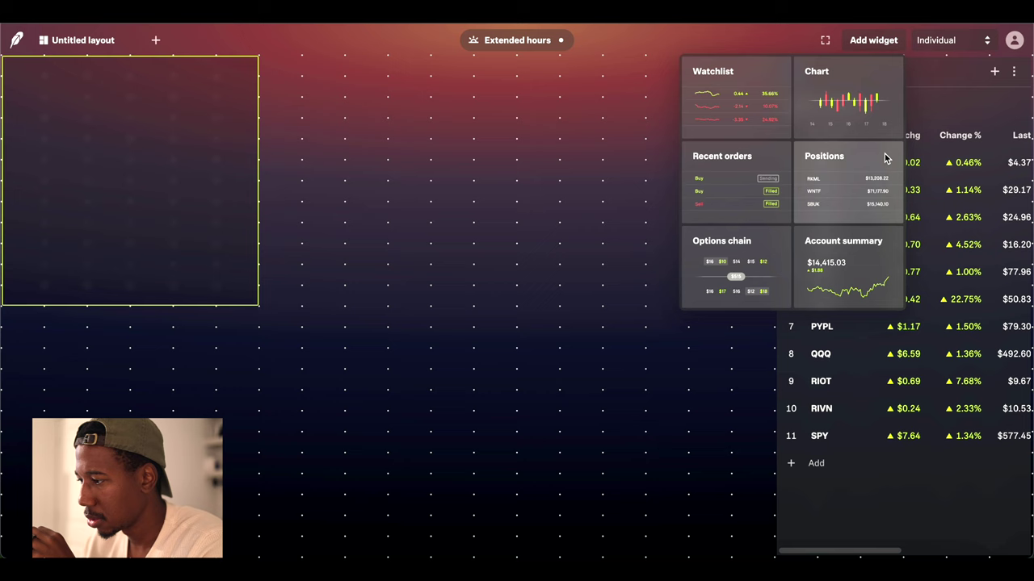
left_click(850, 109)
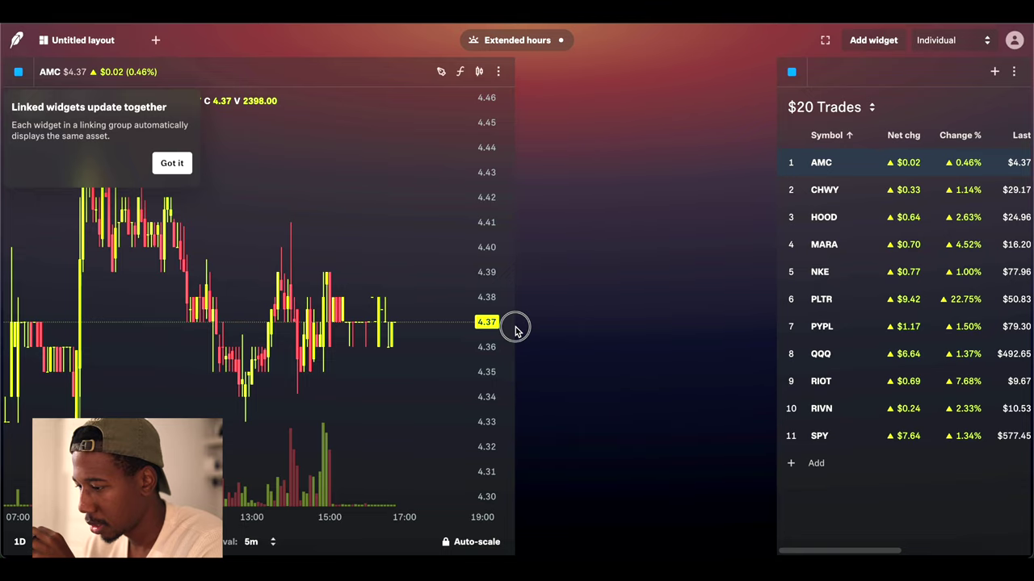
left_click_drag(517, 329, 713, 332)
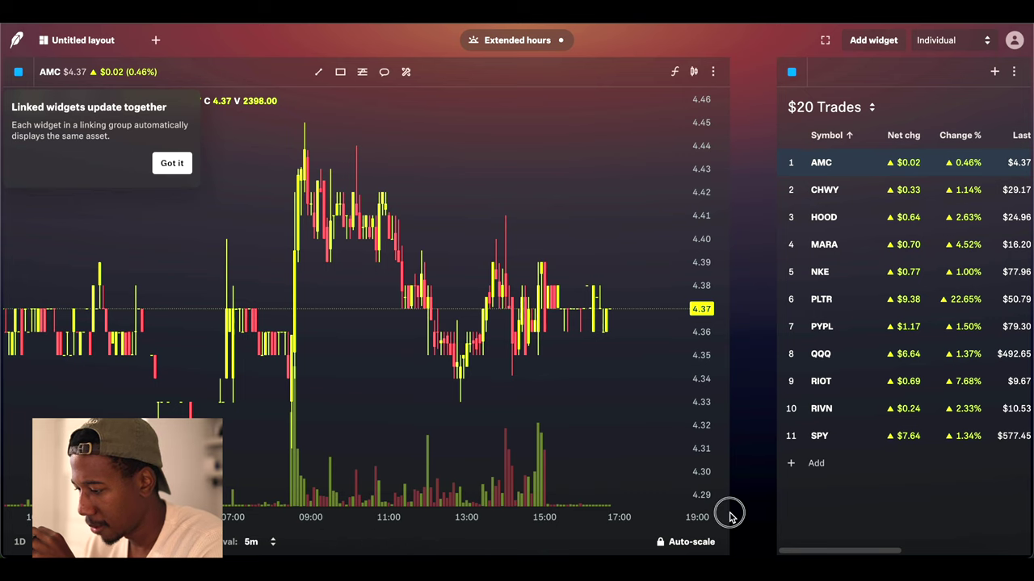
mouse_move(729, 512)
left_mouse_down()
mouse_move(708, 523)
mouse_move(727, 523)
left_mouse_up()
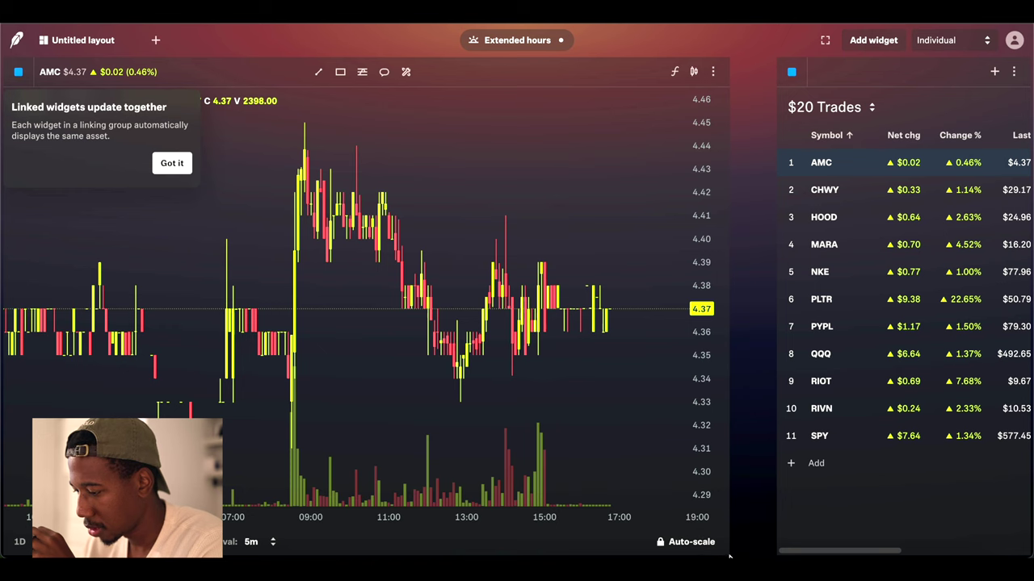
left_click_drag(729, 555, 738, 517)
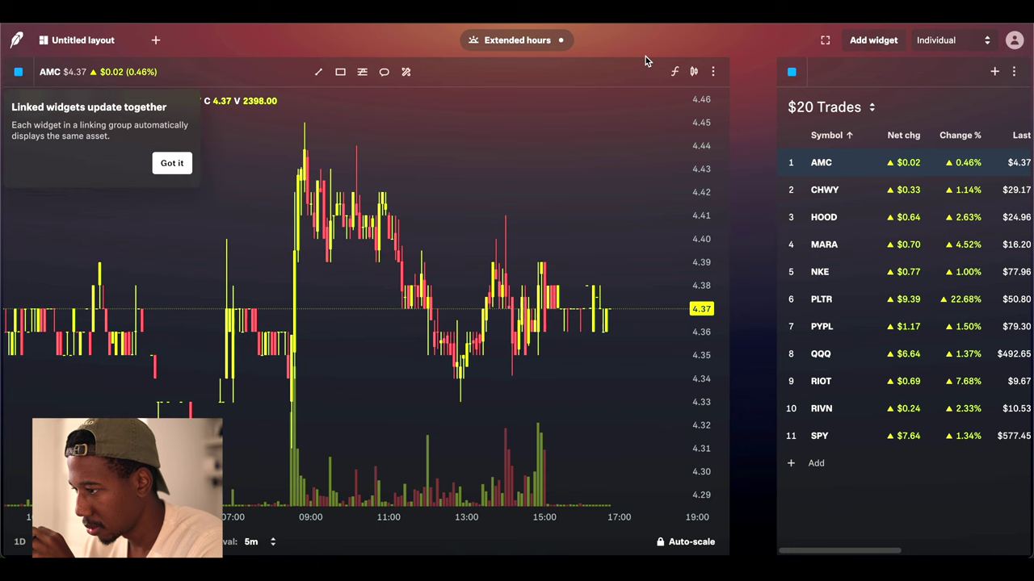
Step: Reduce the chart widget's height, place it back at the top of the layout, and dismiss the linked-widgets tip
left_click_drag(645, 57, 650, 120)
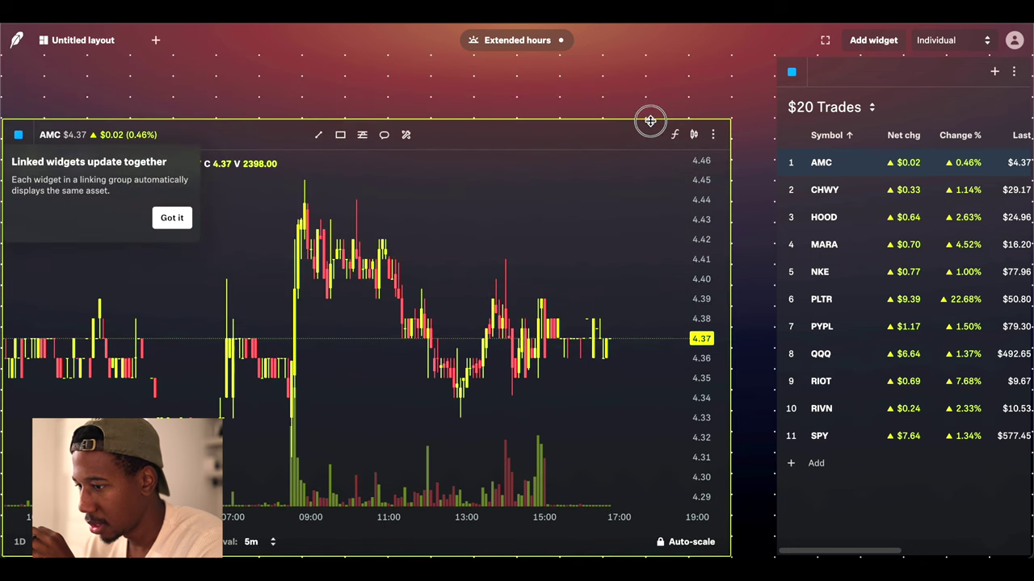
left_click_drag(508, 135, 508, 41)
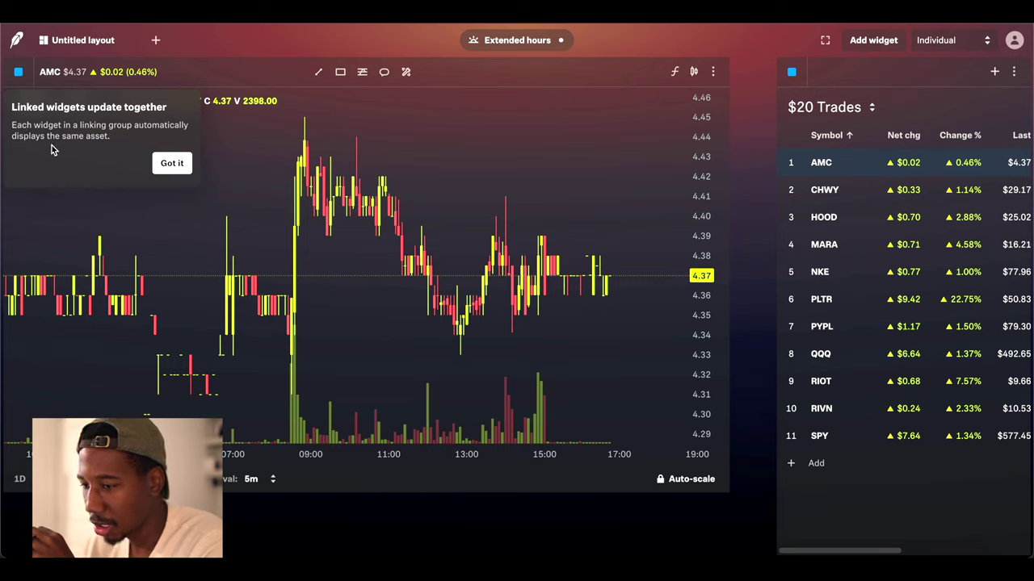
left_click(172, 164)
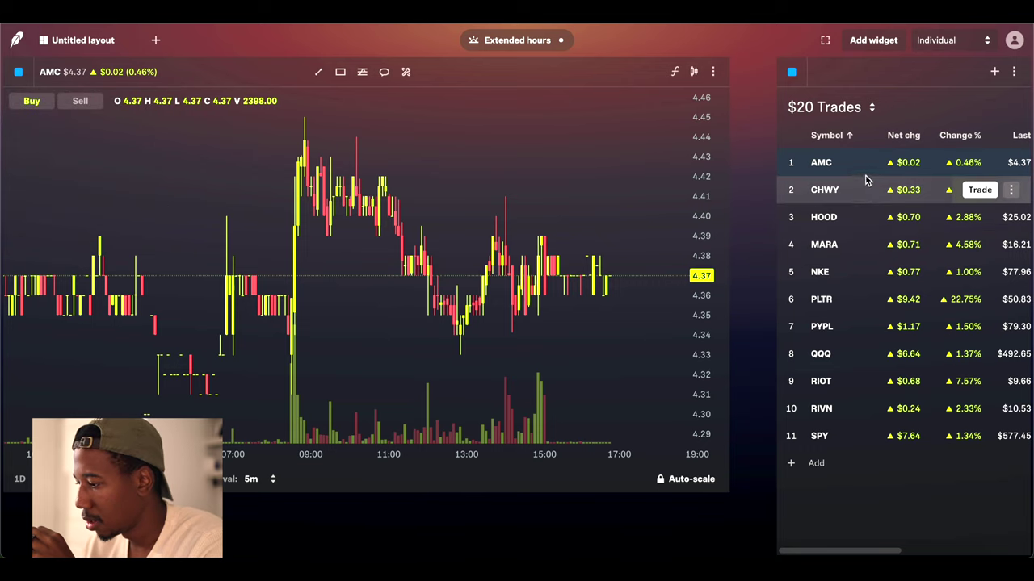
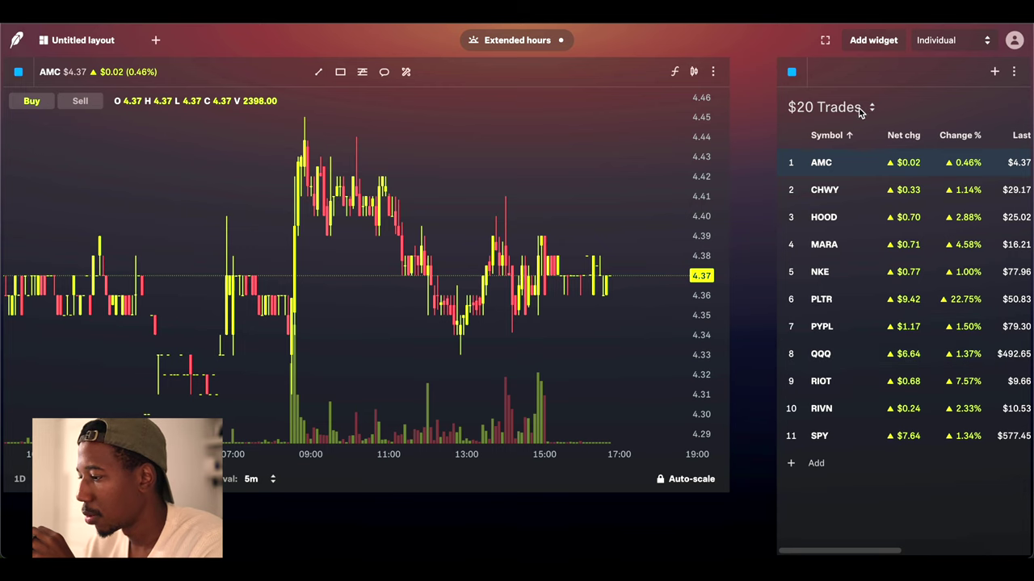
Step: Switch the watchlist widget to the Today list and load TSLA from it into the linked chart
left_click(818, 159)
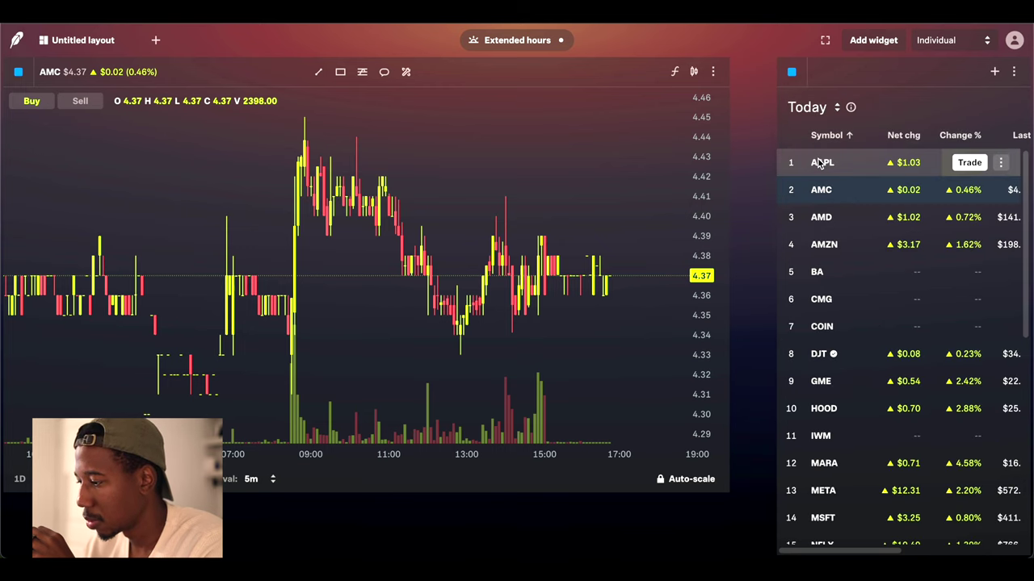
scroll(868, 275, "down", 5)
scroll(870, 277, "down", 6)
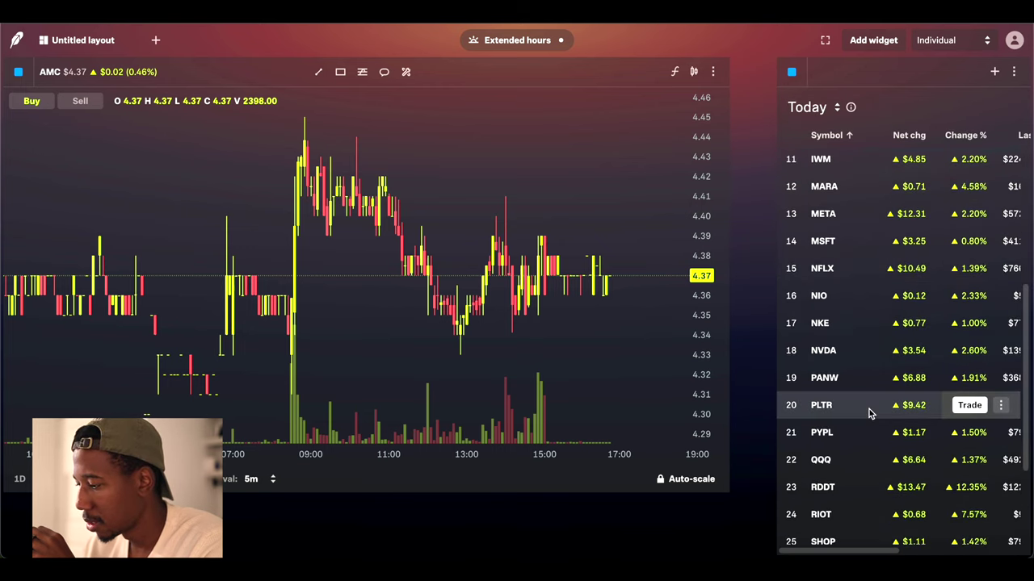
scroll(859, 371, "up", 1)
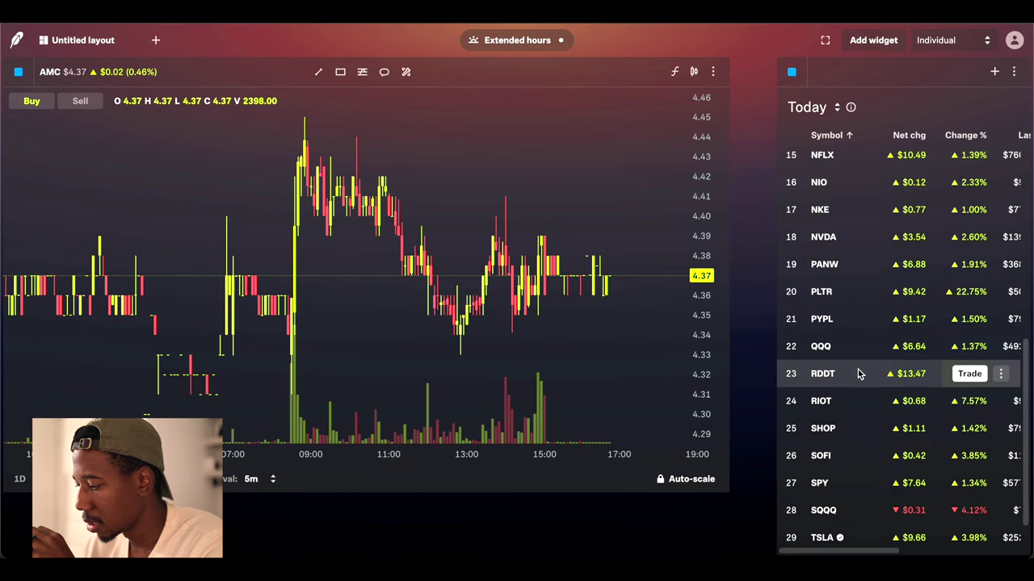
scroll(858, 452, "down", 1)
left_click(857, 505)
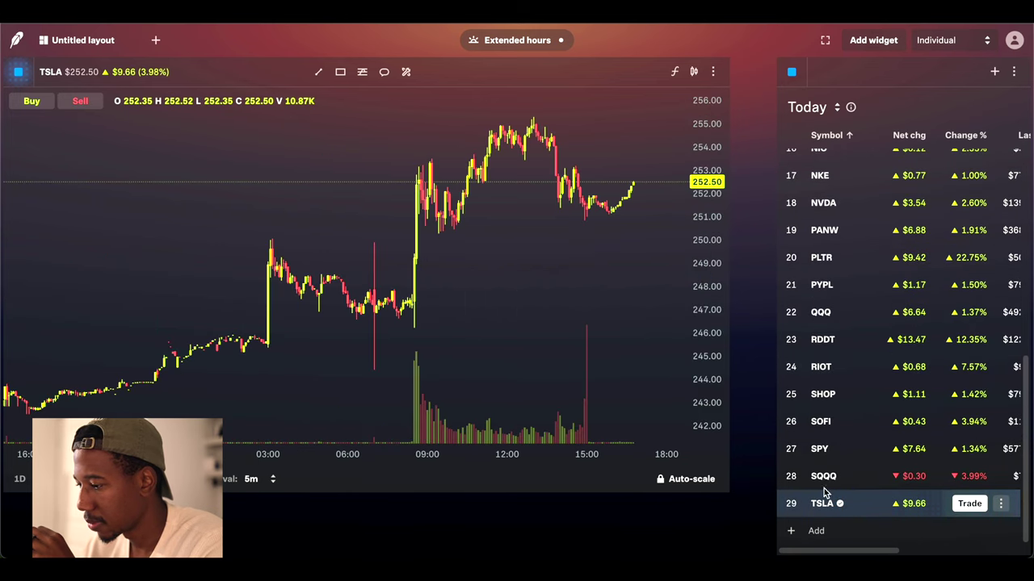
scroll(469, 248, "down", 2)
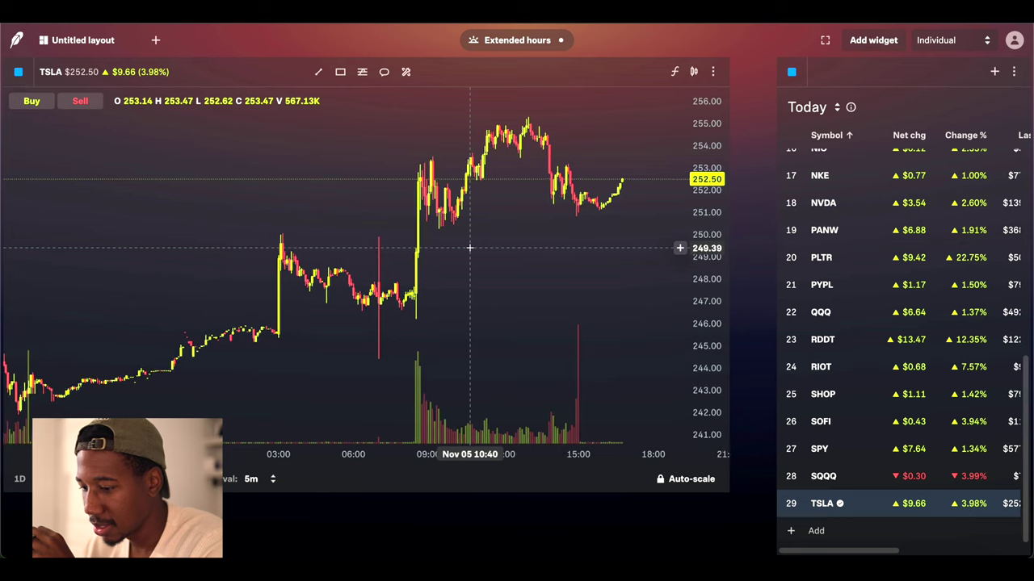
scroll(373, 297, "down", 4)
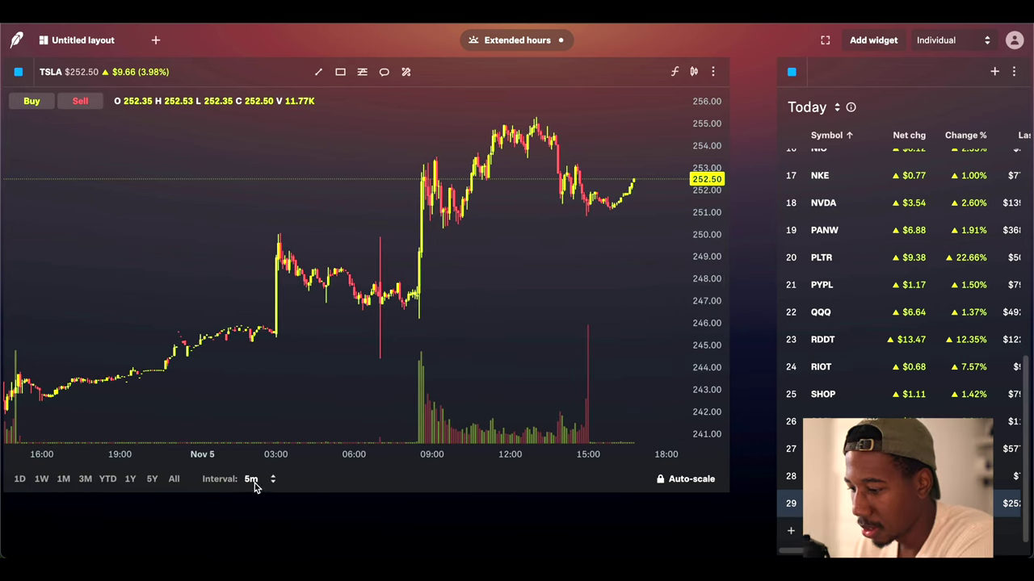
Step: Mark 1 minute and 5 minutes as favorite chart intervals and set the TSLA chart's interval to 30 seconds
left_click(273, 480)
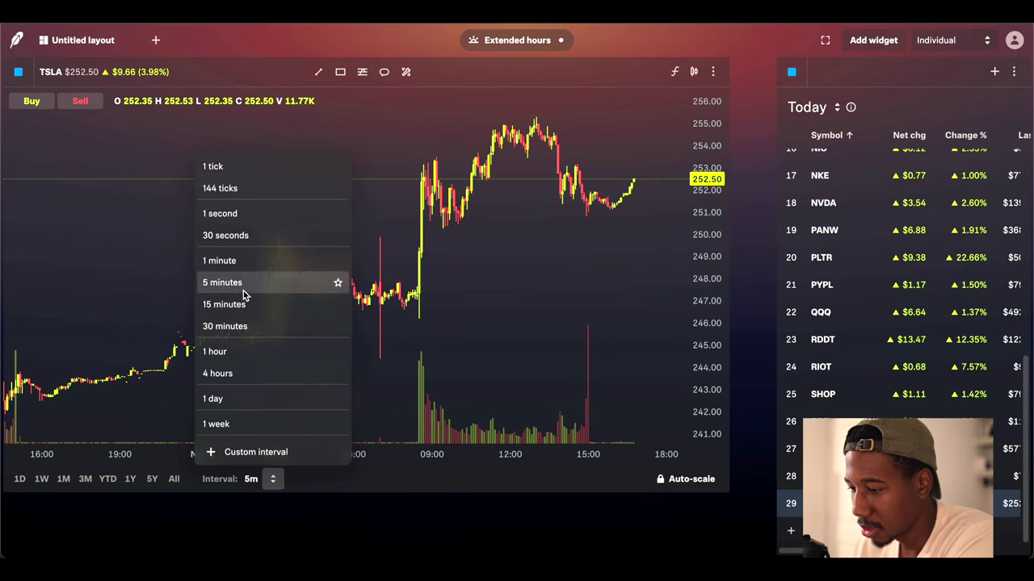
left_click(338, 261)
left_click(338, 283)
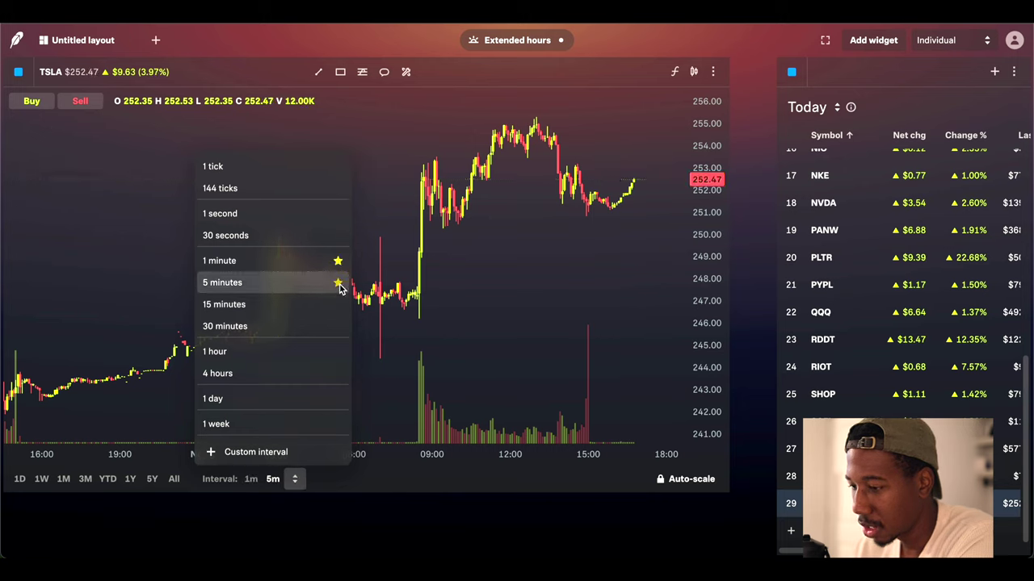
left_click(280, 235)
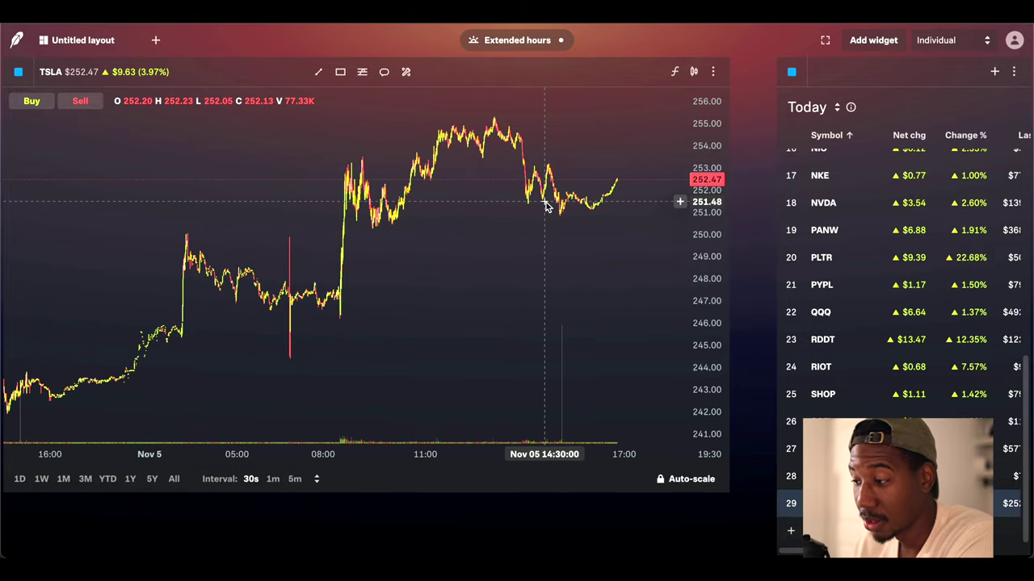
scroll(545, 204, "up", 5)
scroll(545, 204, "up", 2)
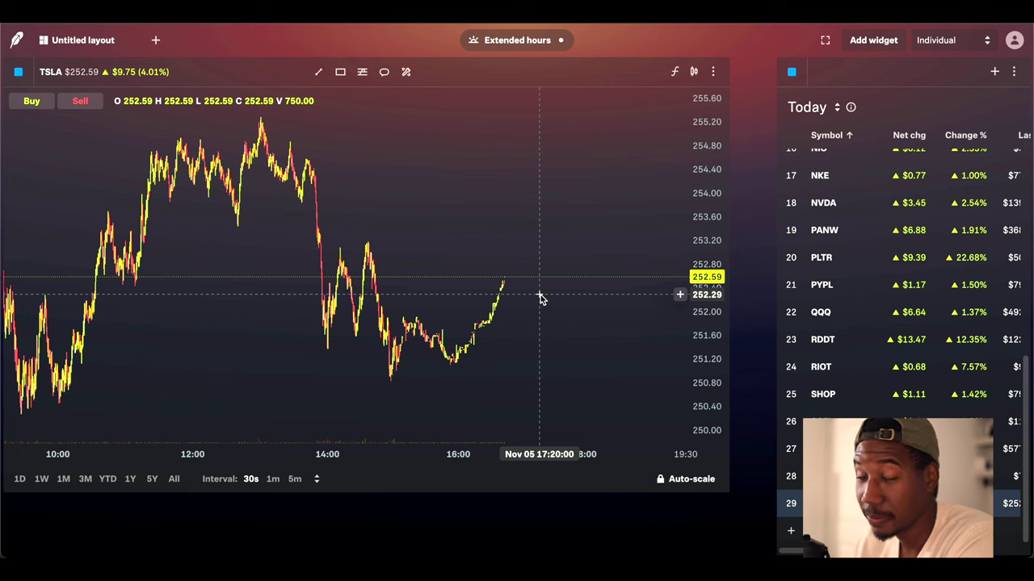
scroll(541, 298, "down", 1)
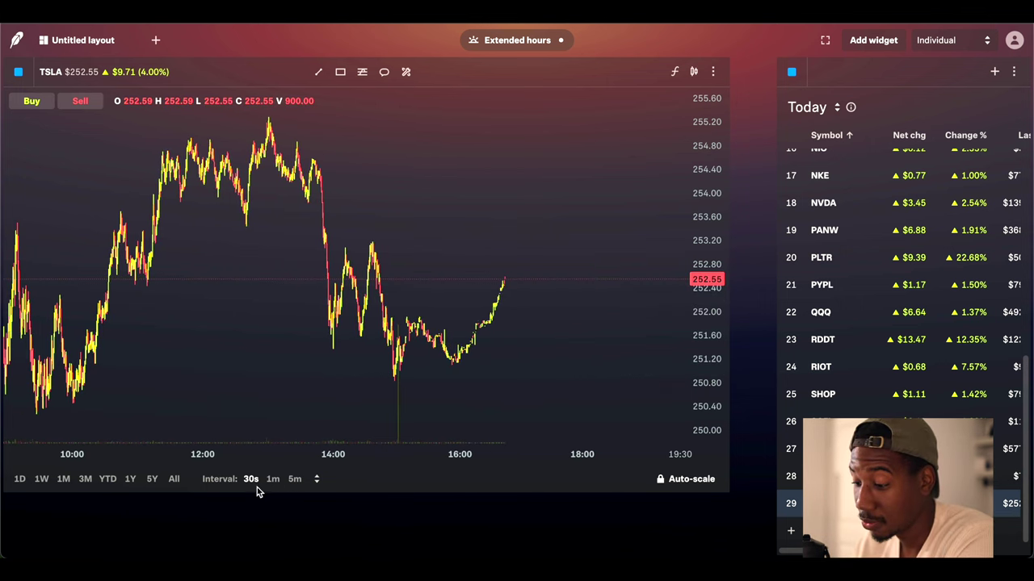
Step: Mark 15 minutes as a favorite chart interval and set the TSLA chart's interval to 30 minutes
left_click(317, 480)
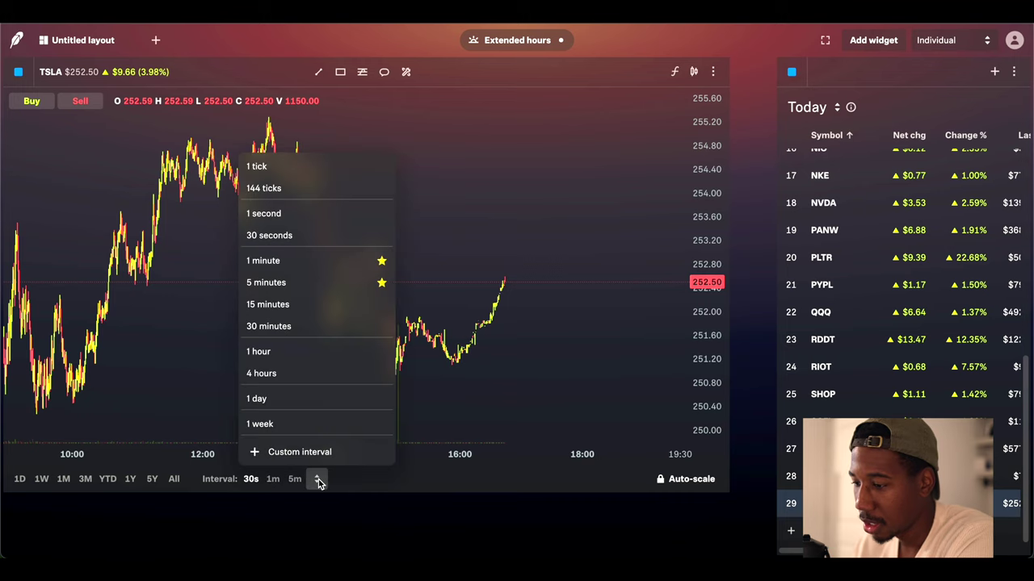
left_click(382, 305)
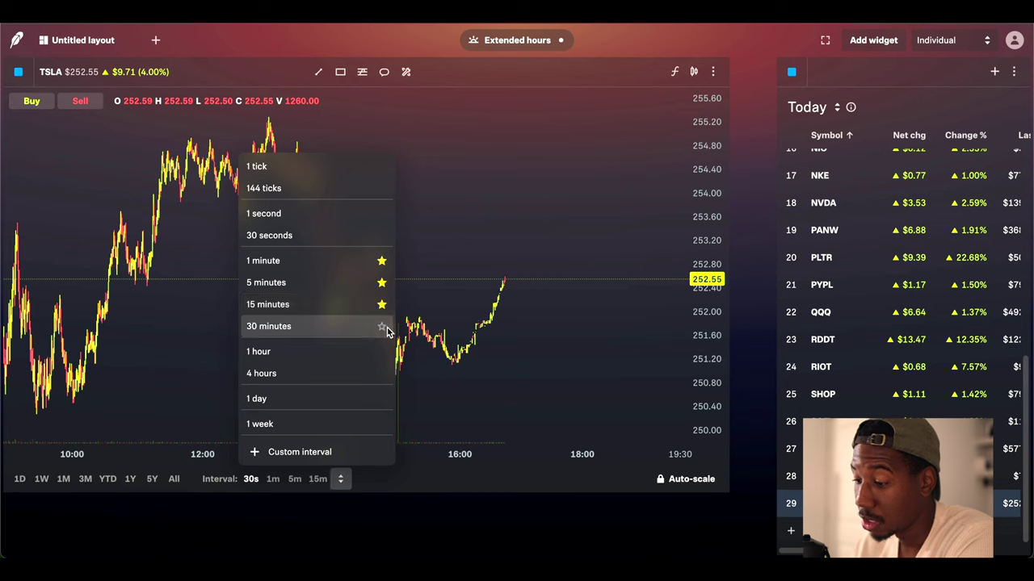
left_click(384, 327)
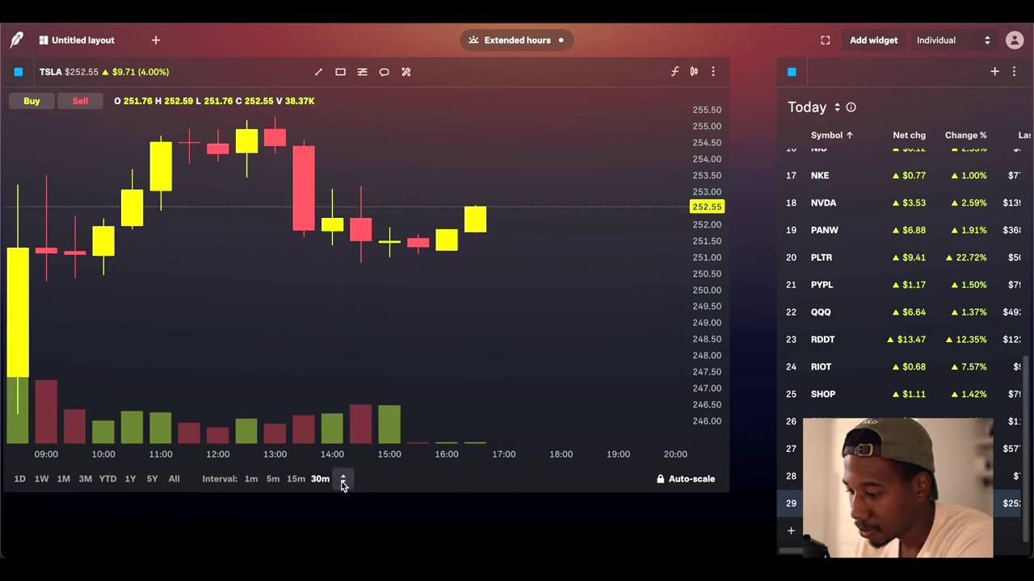
Step: Mark 30 minutes, 1 hour, 4 hours, 1 day and 1 week as favorite chart intervals
left_click(343, 480)
left_click(409, 326)
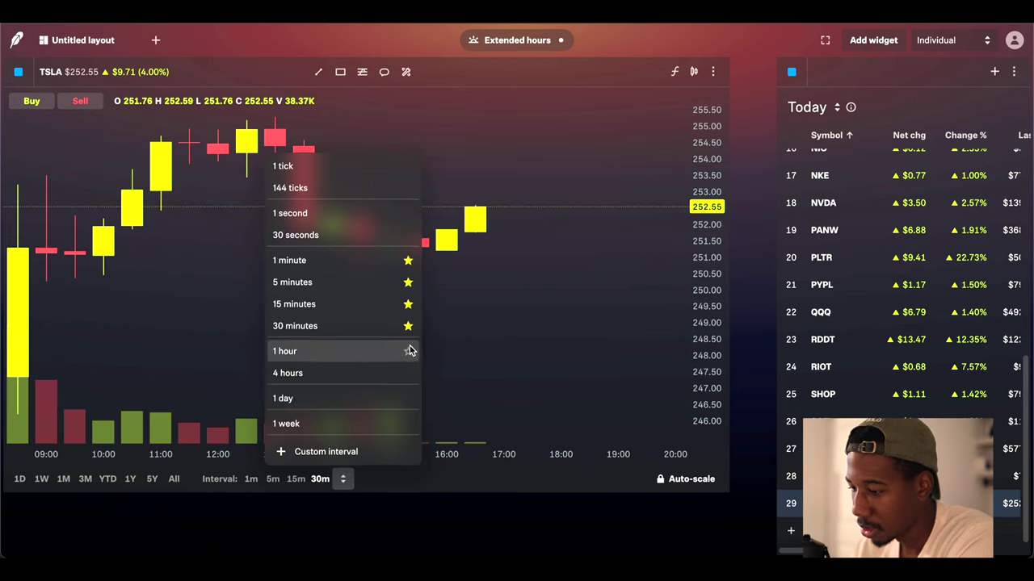
left_click(410, 353)
left_click(408, 374)
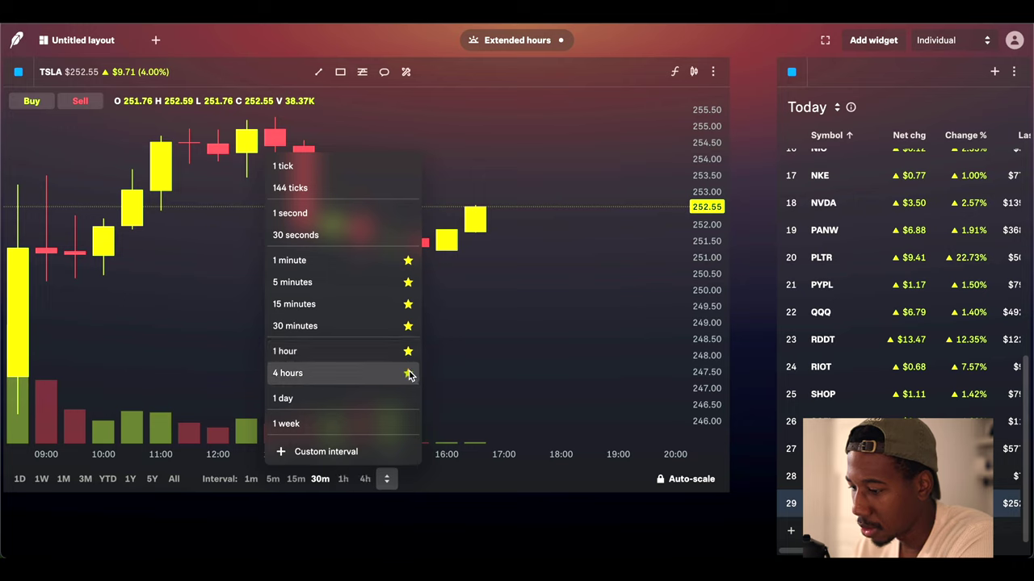
left_click(409, 399)
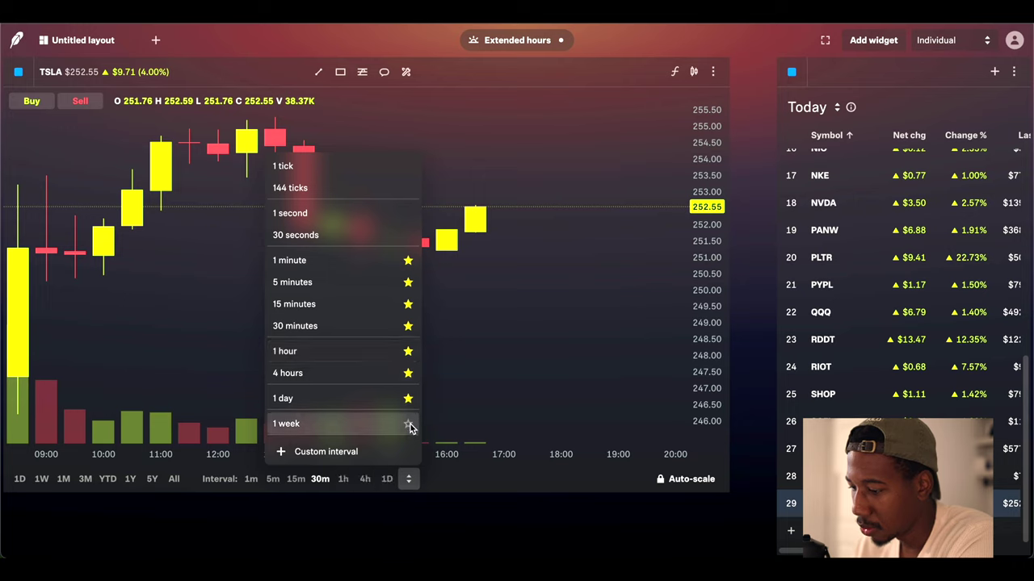
left_click(409, 424)
Step: Add a custom chart interval of 1 month to the TSLA chart
left_click(329, 454)
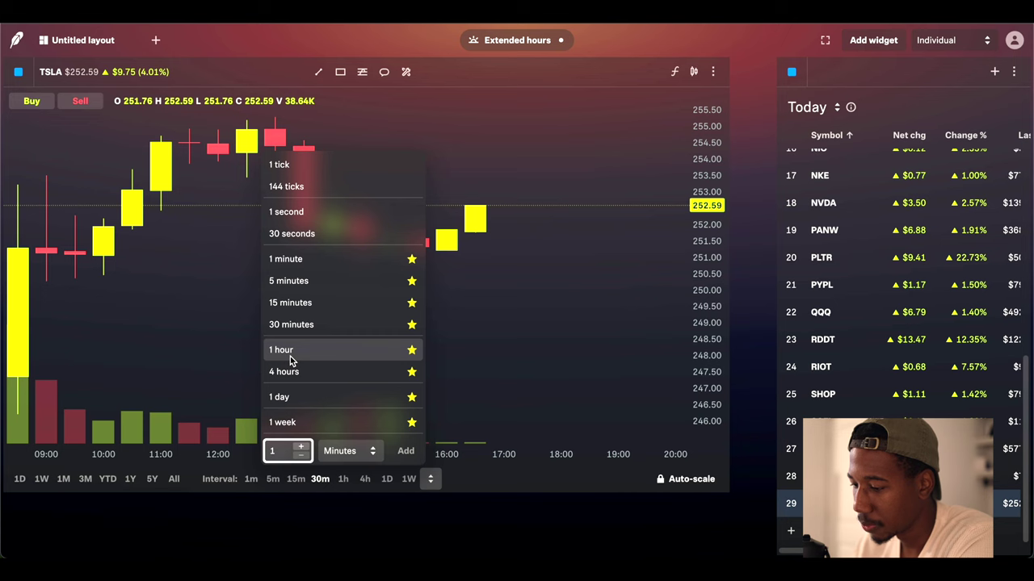
left_click(343, 454)
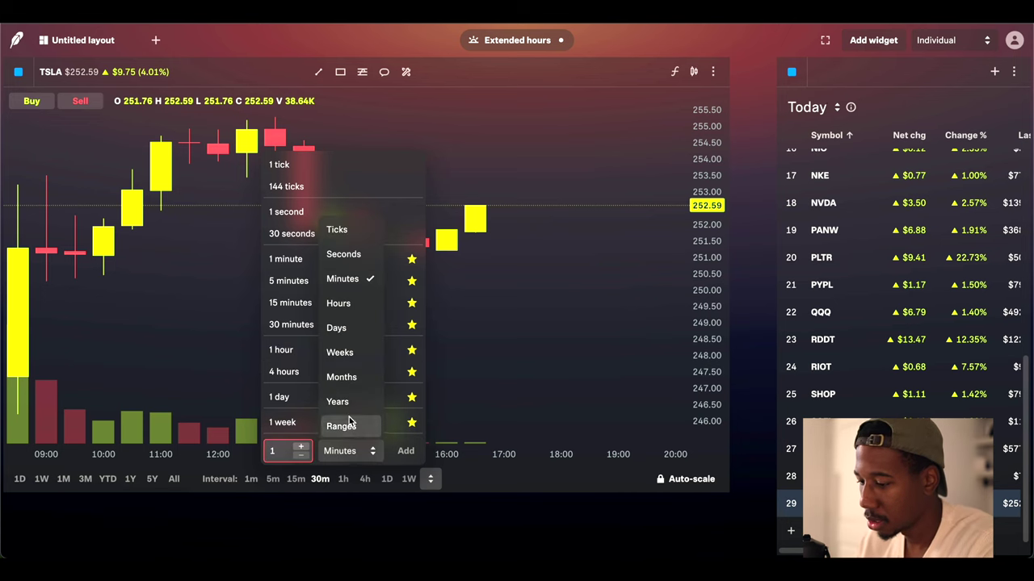
left_click(351, 376)
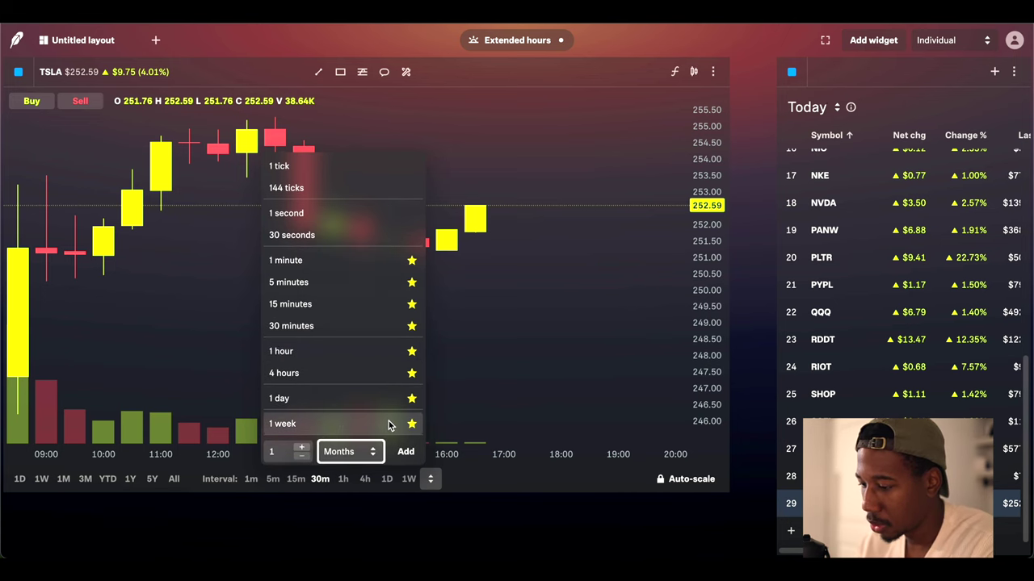
left_click(404, 453)
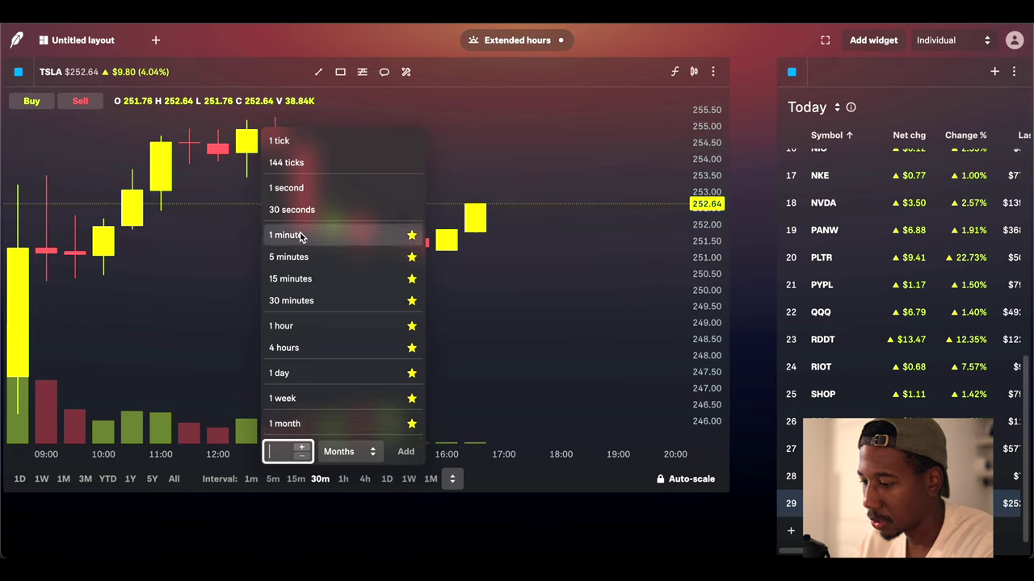
Step: Add custom chart intervals of 2 minutes, 3 minutes and 10 minutes, and close the interval list
left_click(339, 452)
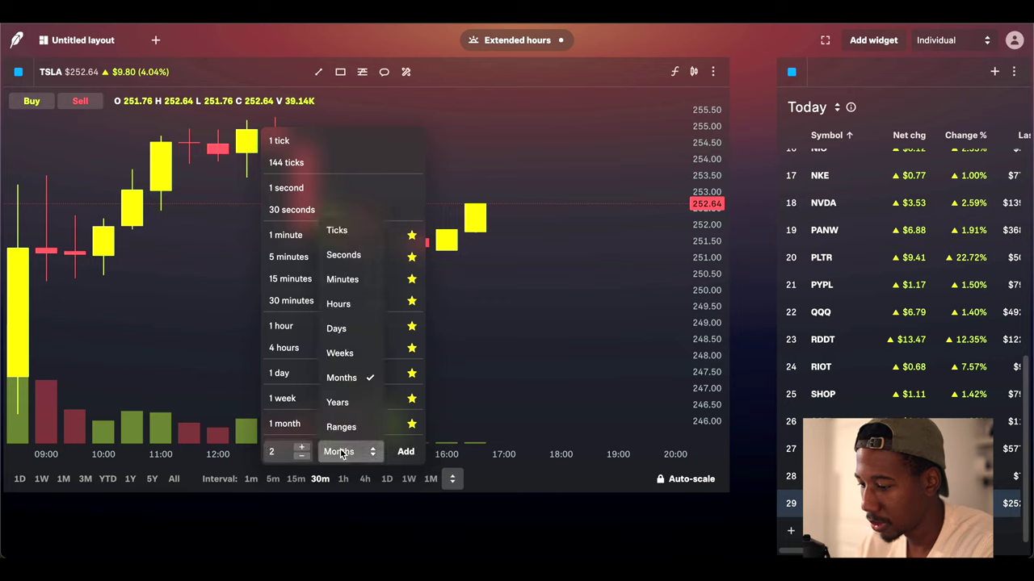
left_click(346, 281)
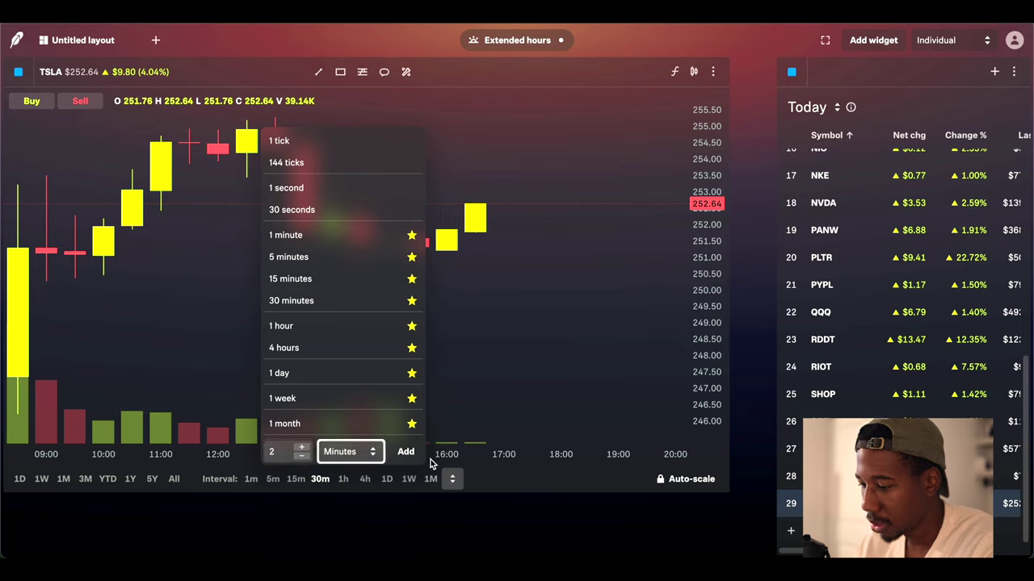
left_click(406, 452)
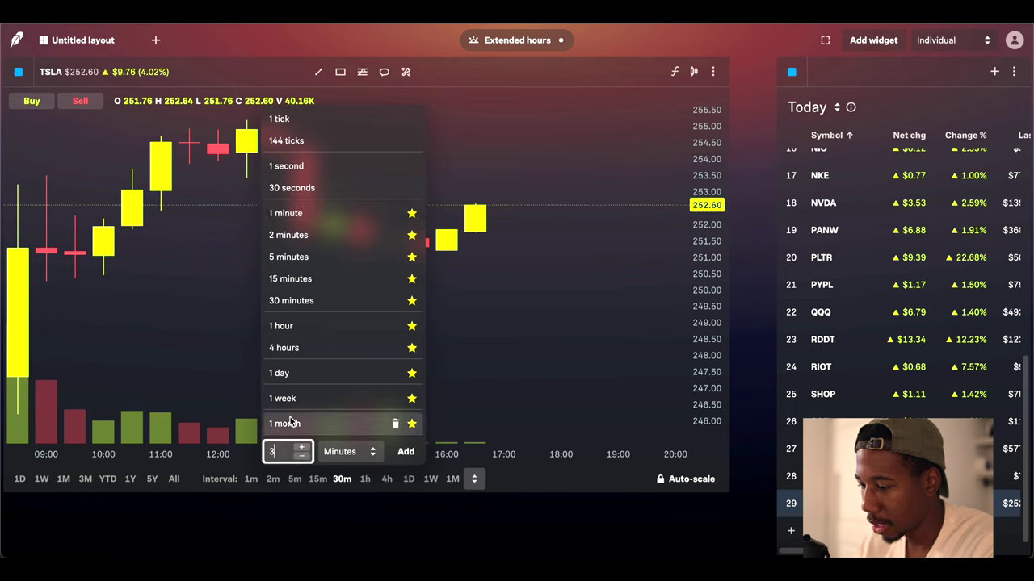
type("3")
left_click(405, 452)
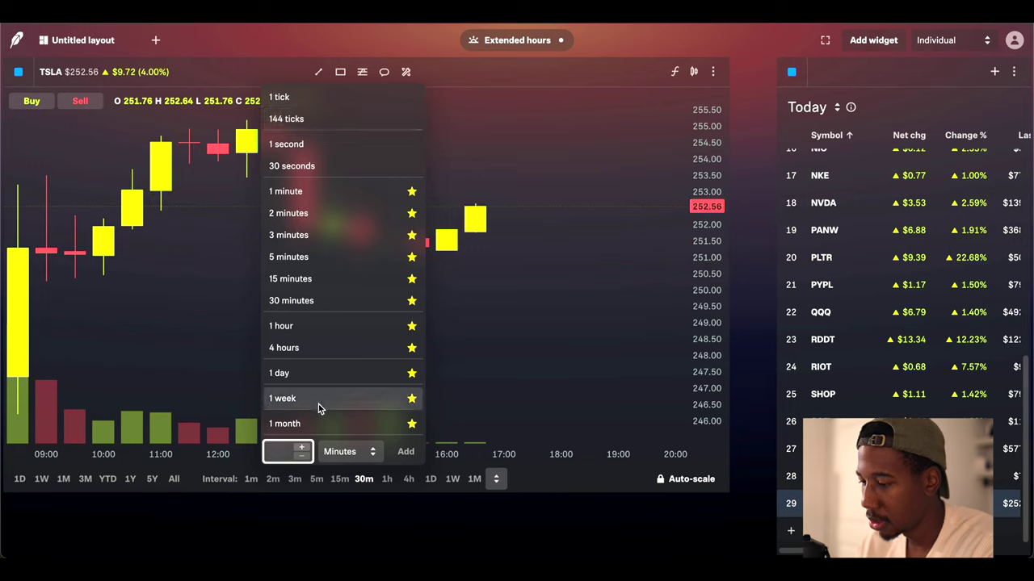
type("10")
left_click(405, 453)
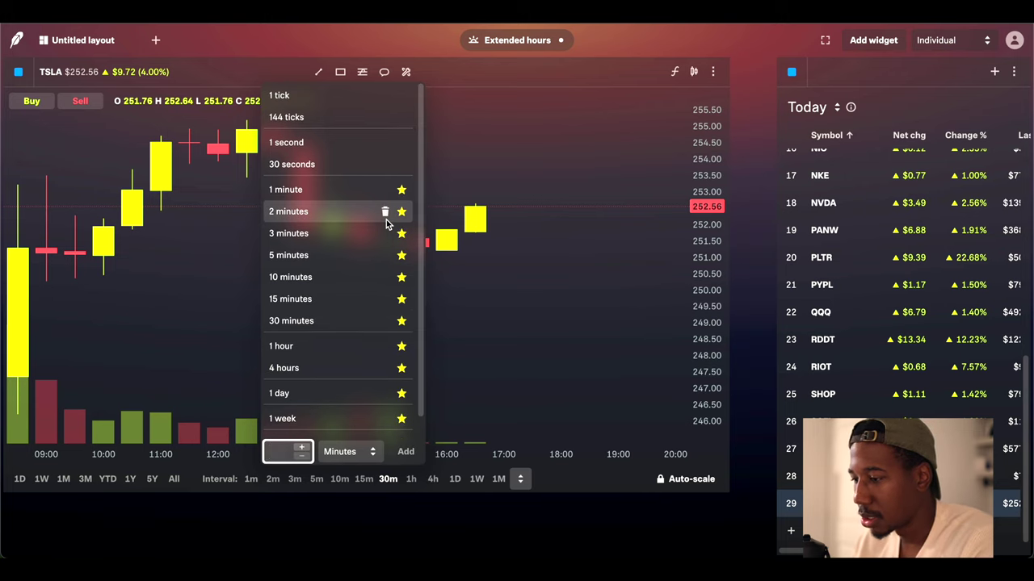
left_click(495, 185)
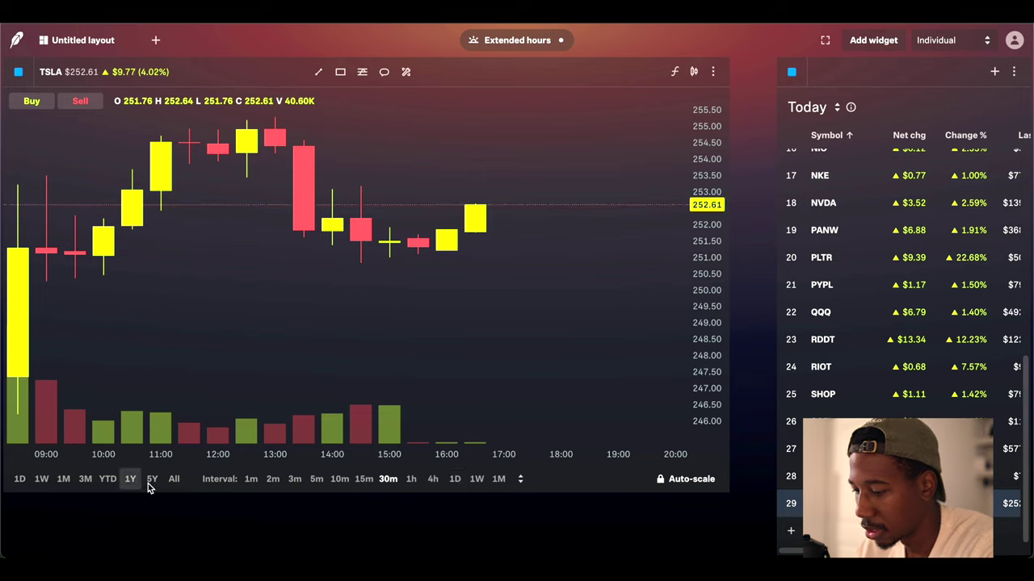
Step: Set the TSLA chart's interval to 10 minutes
left_click(340, 479)
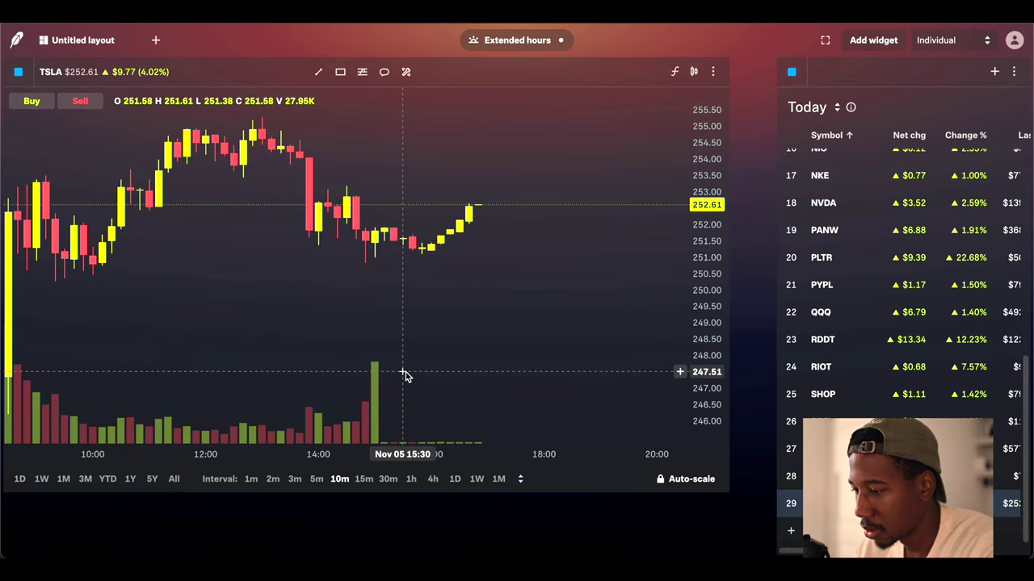
scroll(406, 375, "down", 5)
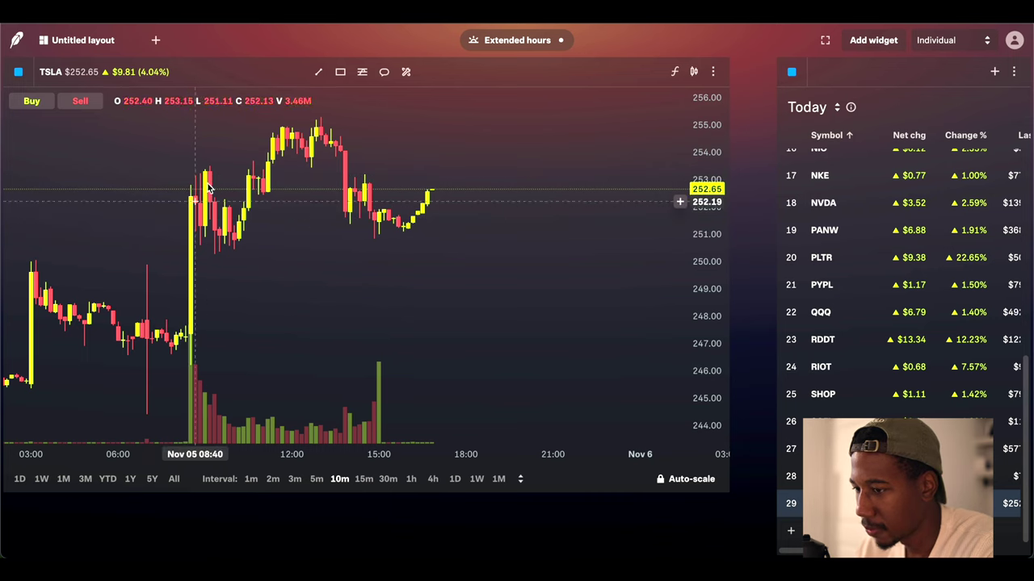
key("XF86MonBrightnessUp")
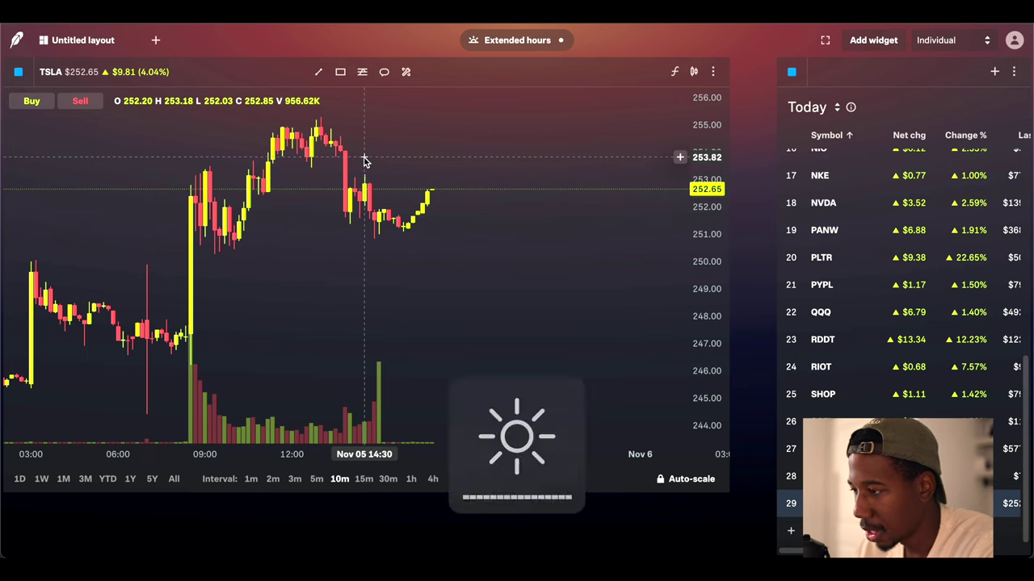
Step: Review the chart's drawing tools: lines, shapes, Fibonacci and range tools, annotations, and the continuous draw and snap options
left_click(320, 73)
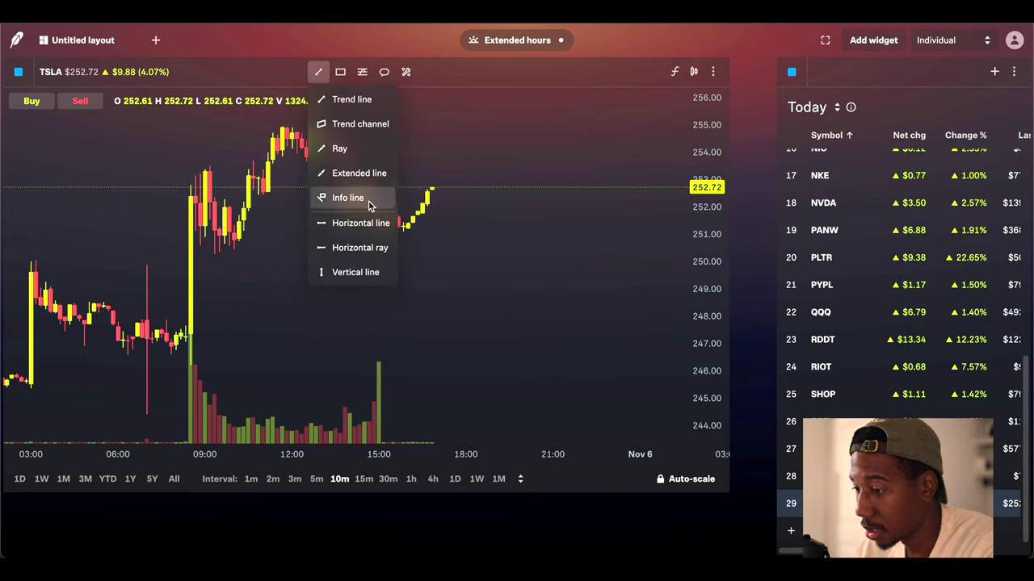
left_click(336, 73)
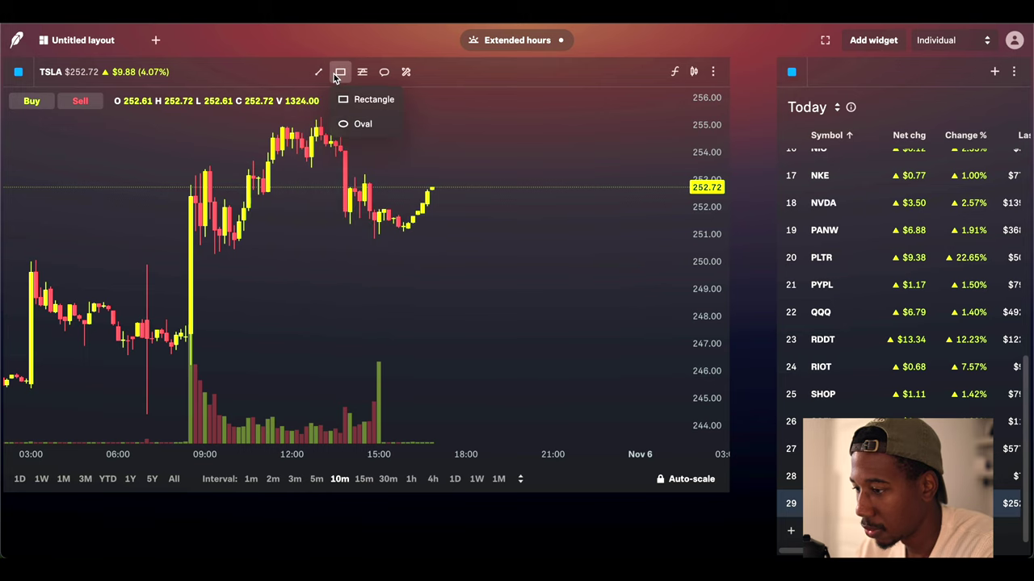
left_click(362, 72)
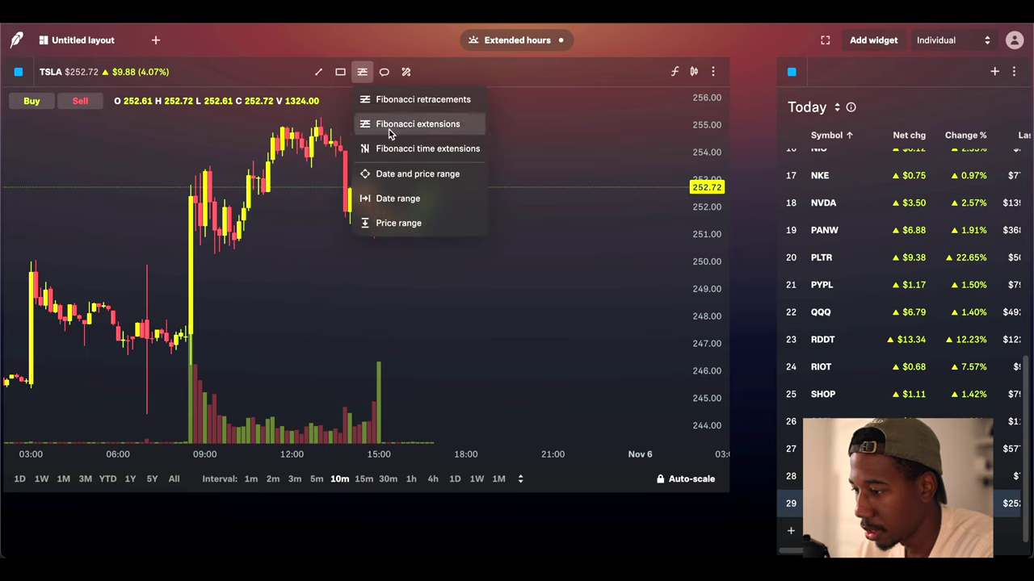
left_click(383, 77)
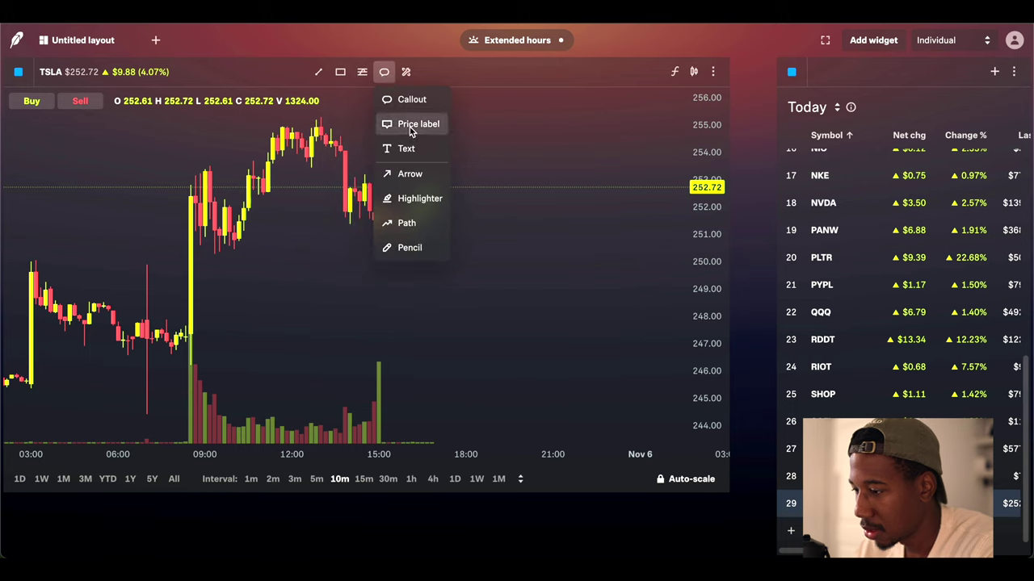
left_click(407, 74)
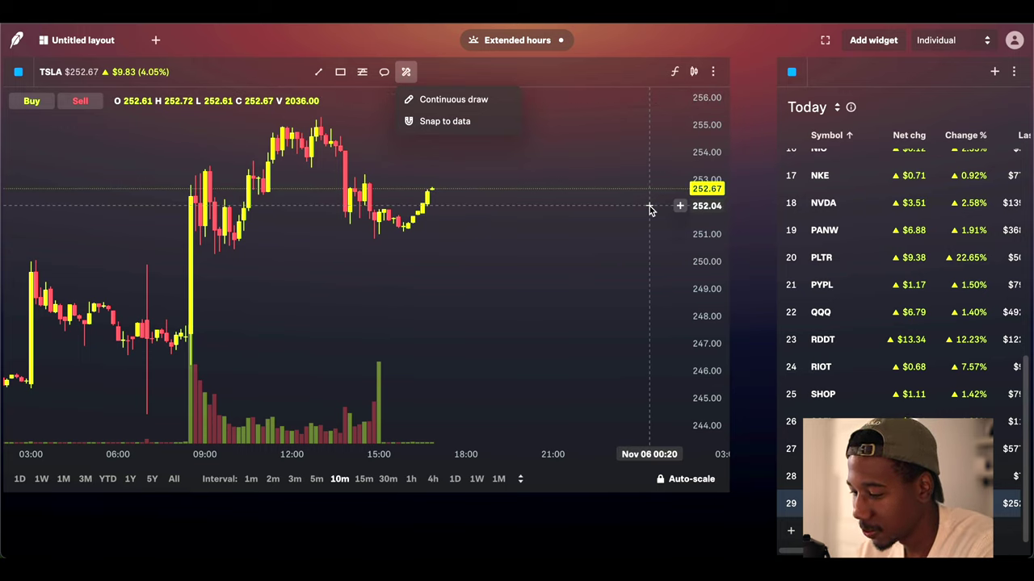
left_click(474, 353)
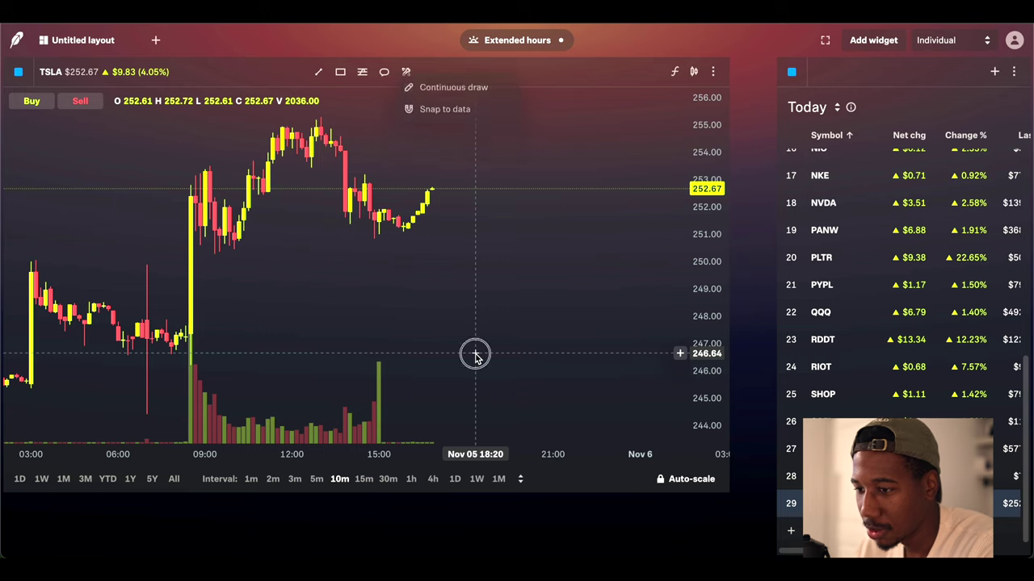
Step: Review the choices for starting a new layout and the widget types available to add to the current one
left_click(105, 45)
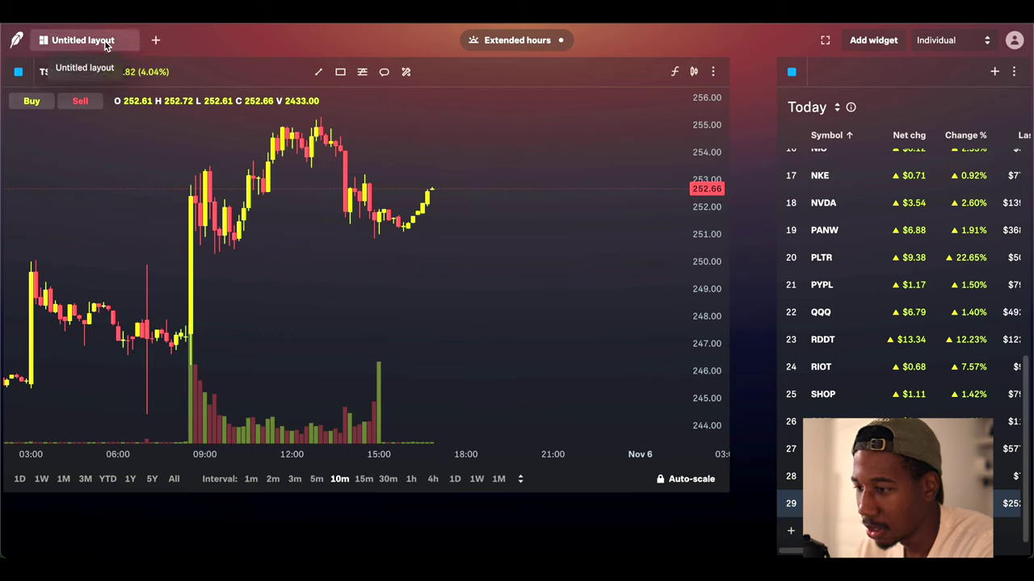
left_click(157, 42)
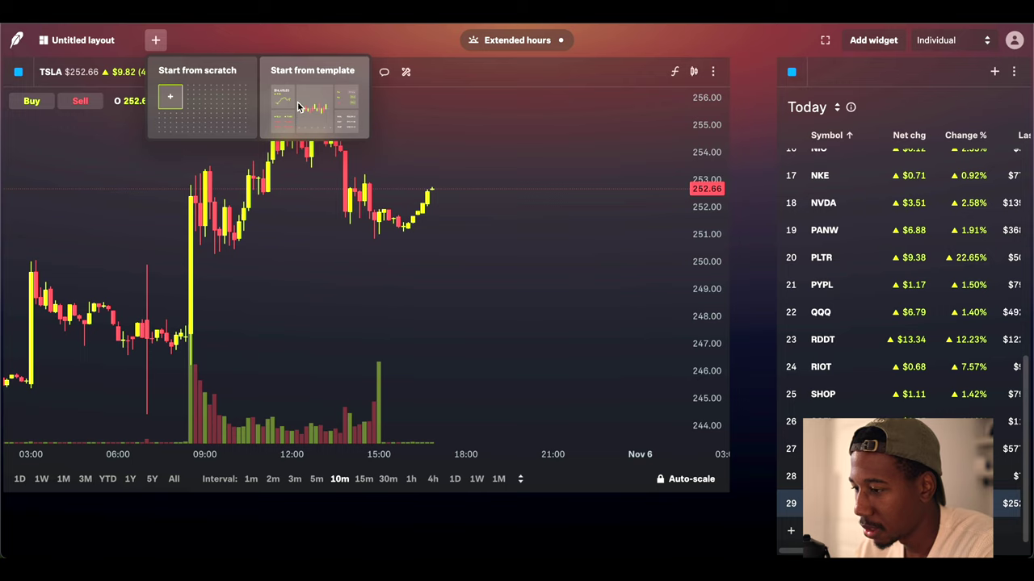
left_click(739, 42)
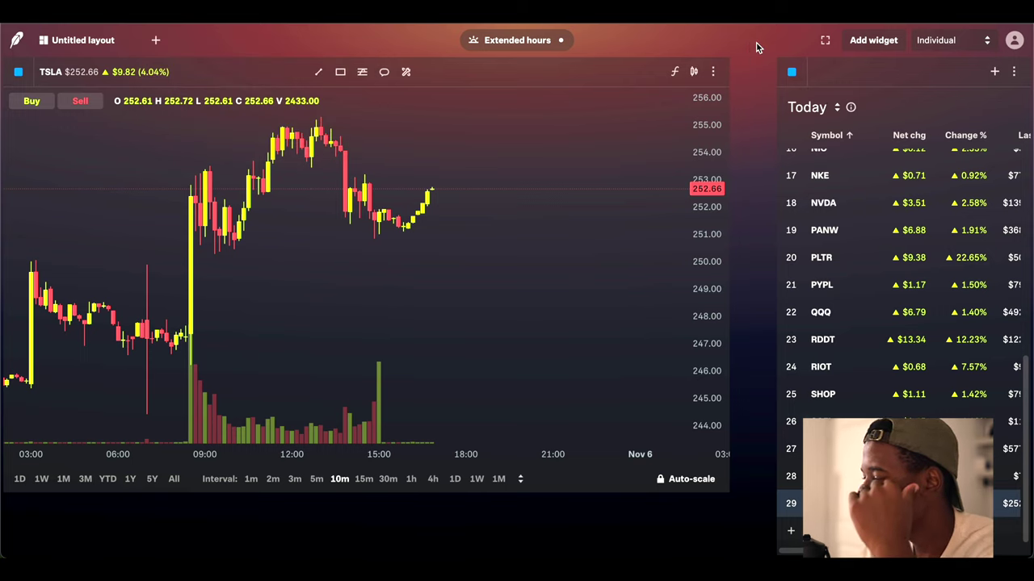
left_click(871, 40)
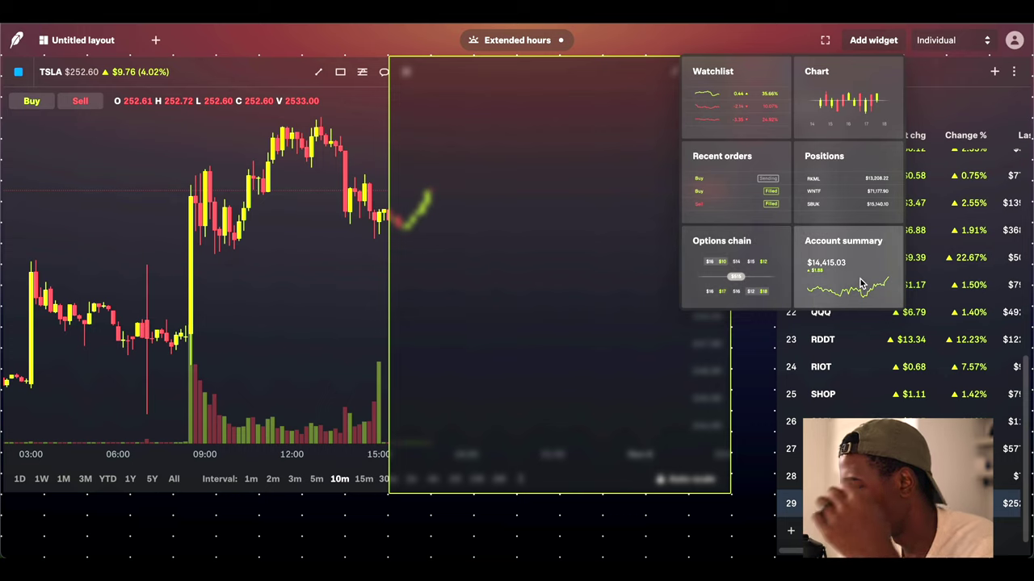
left_click(413, 42)
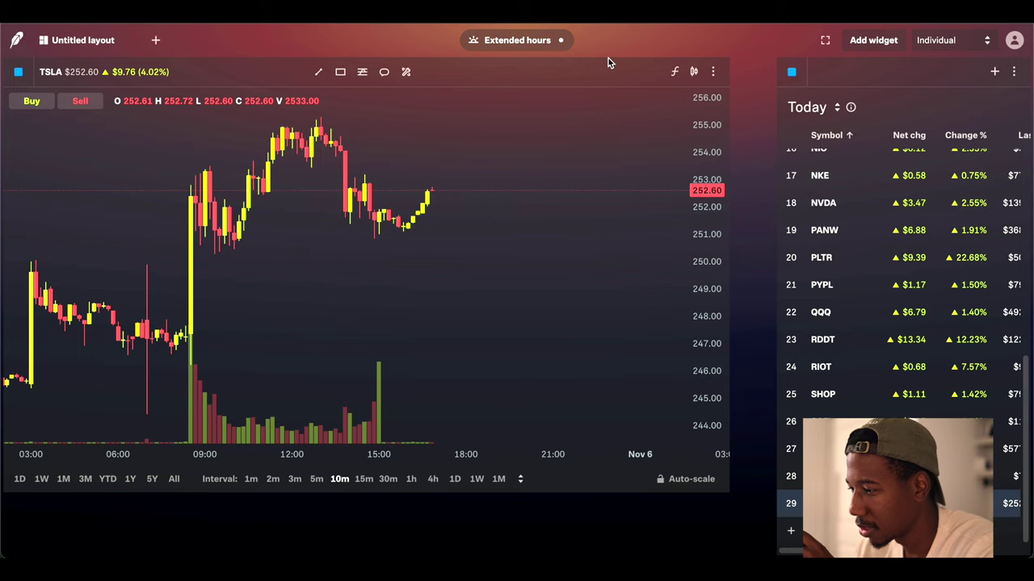
Step: Reduce the TSLA chart widget's height from its lower edge and widen it until it meets the watchlist
mouse_move(608, 58)
left_mouse_down()
mouse_move(611, 75)
mouse_move(612, 51)
left_mouse_up()
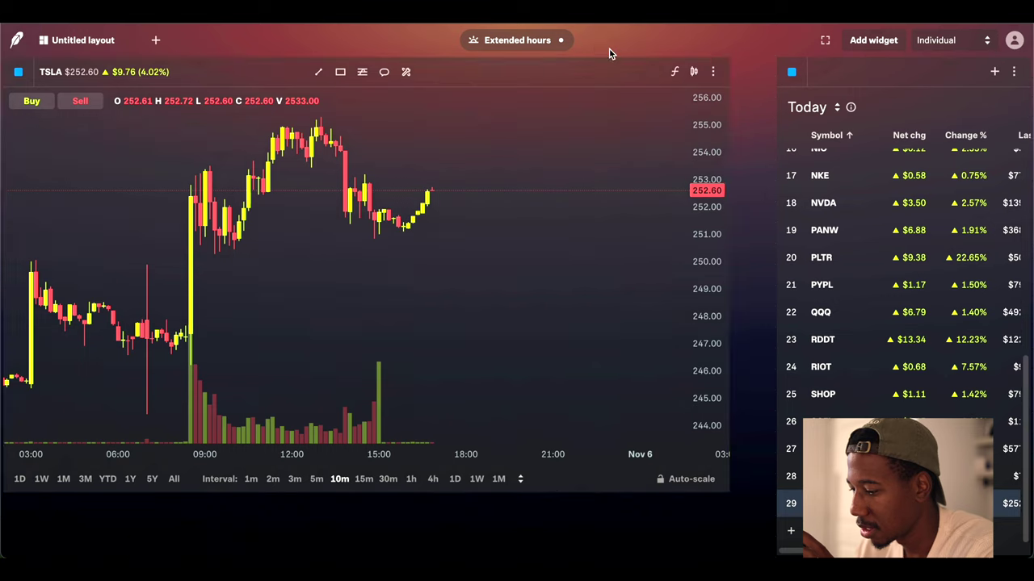
left_click_drag(498, 494, 495, 409)
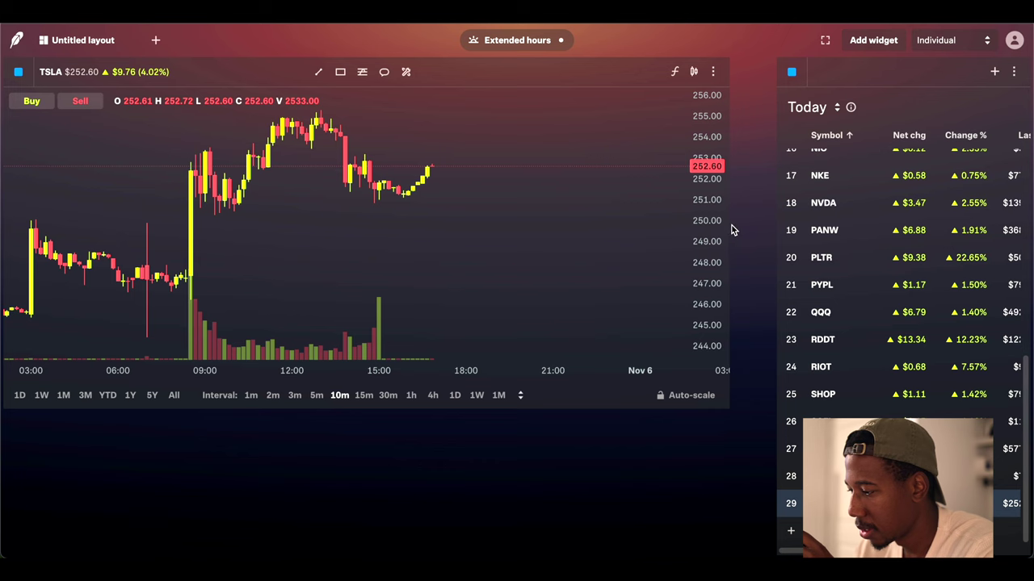
left_click_drag(730, 226, 813, 238)
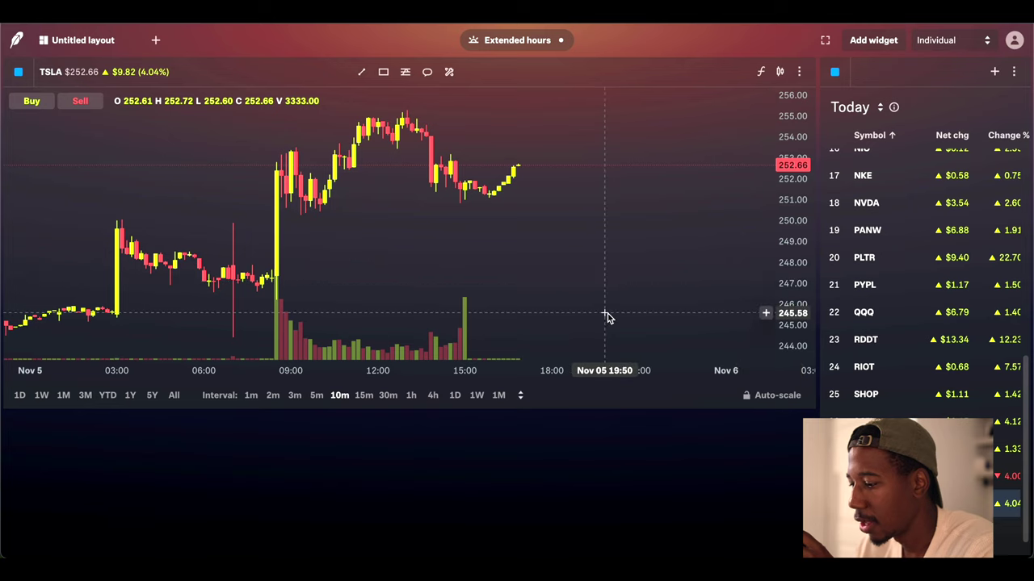
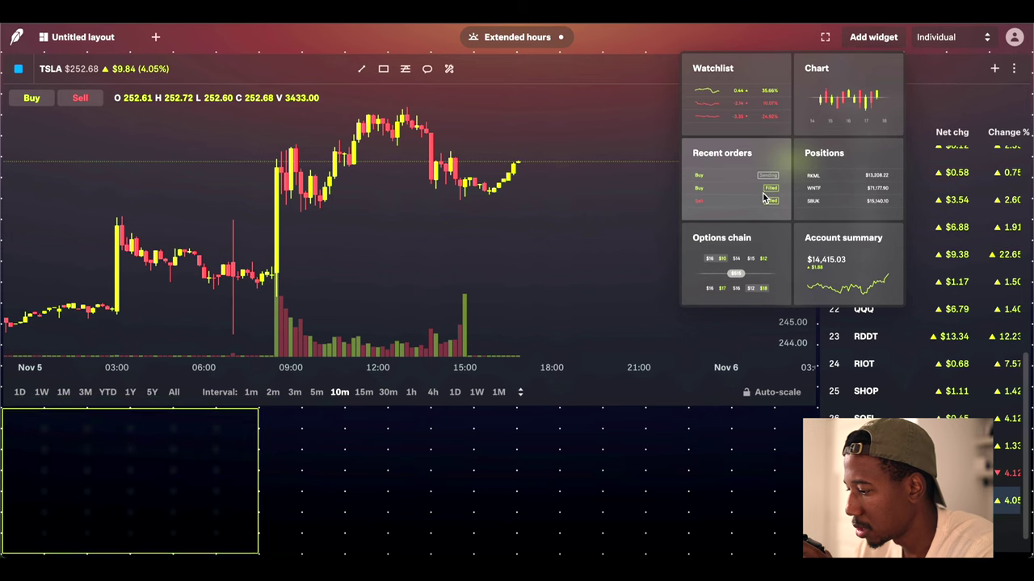
Step: Add an options chain widget to the layout and move it down to the lower edge of the workspace
left_click(754, 285)
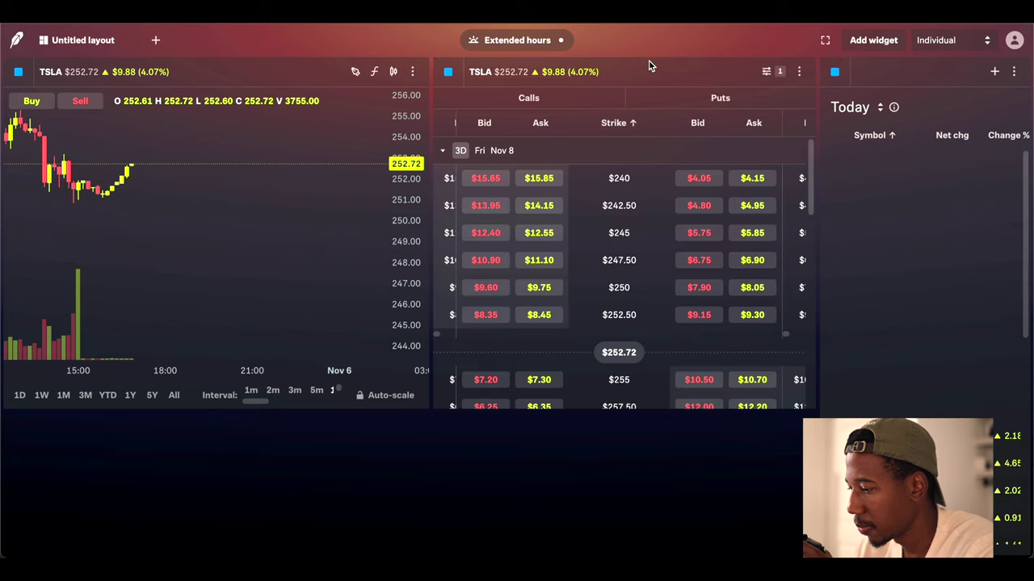
left_click_drag(650, 64, 425, 410)
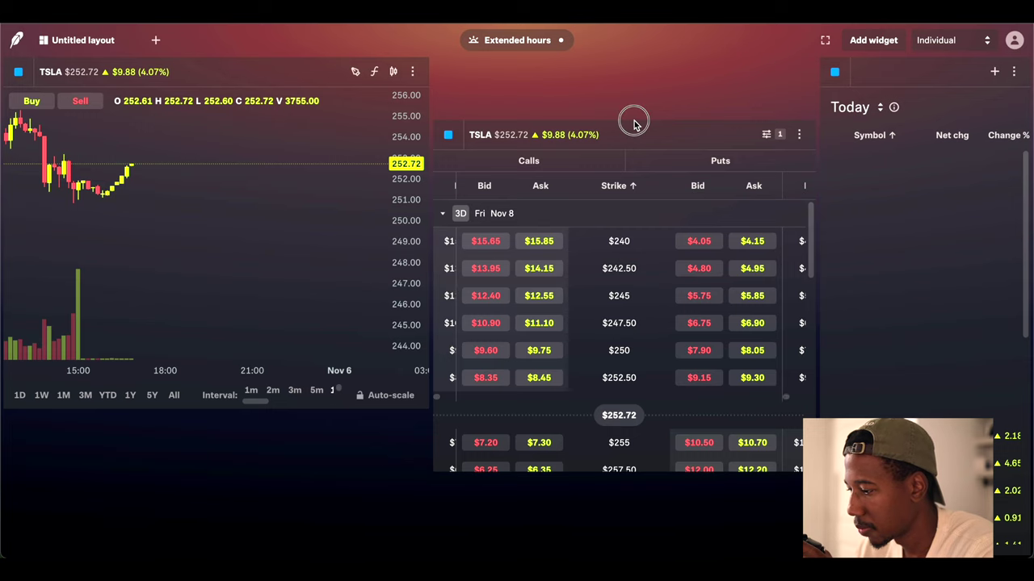
left_click_drag(634, 123, 639, 312)
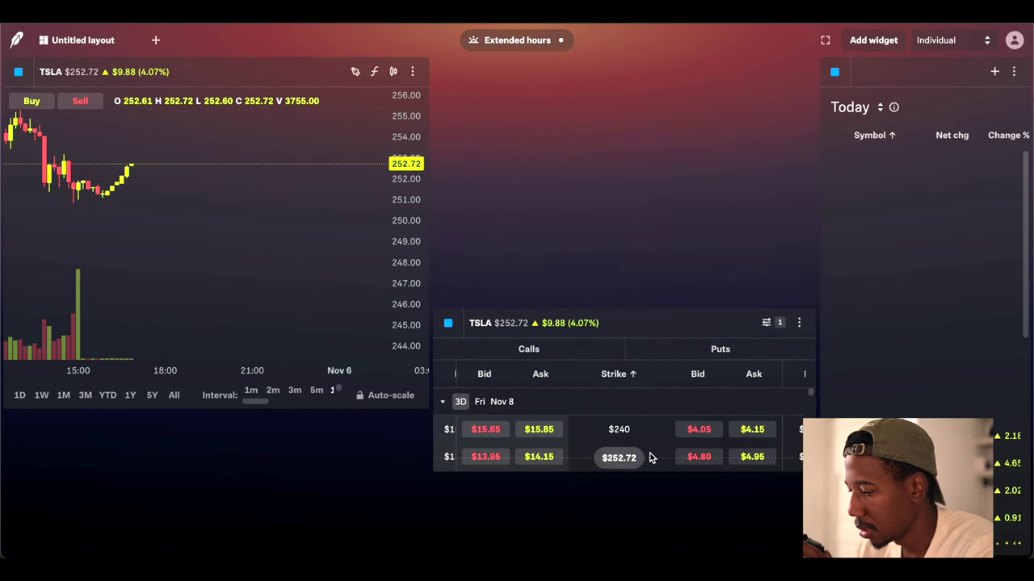
scroll(651, 458, "down", 5)
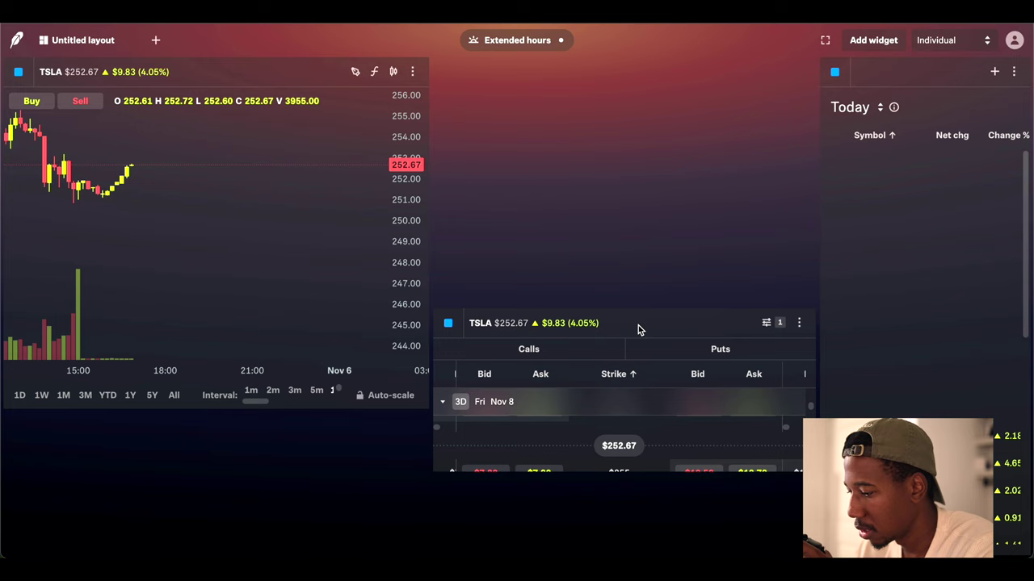
left_click_drag(638, 329, 632, 415)
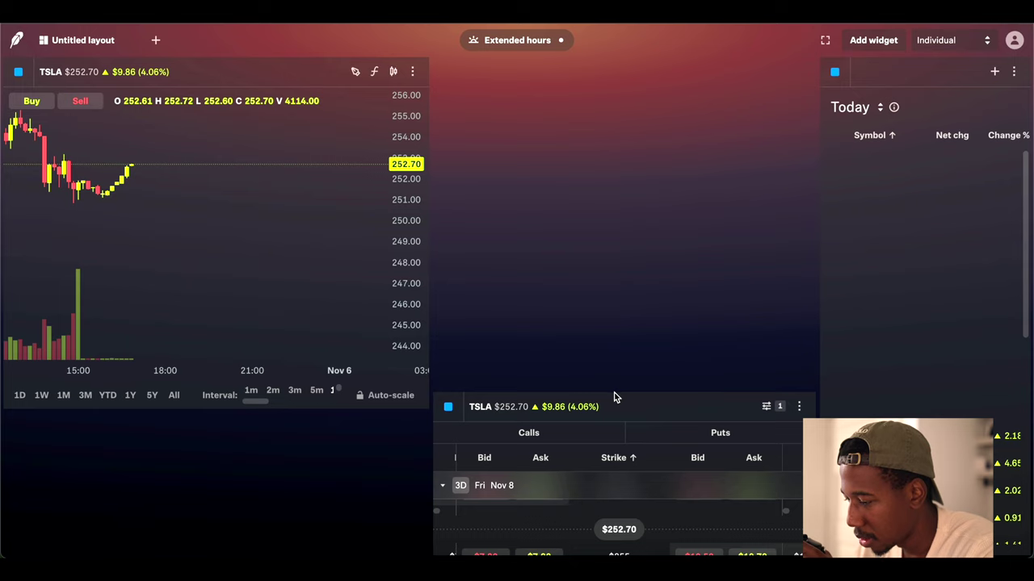
Step: Shorten the TSLA chart from its lower edge and move the options chain beneath it, aligned with the chart's left edge
left_click(614, 399)
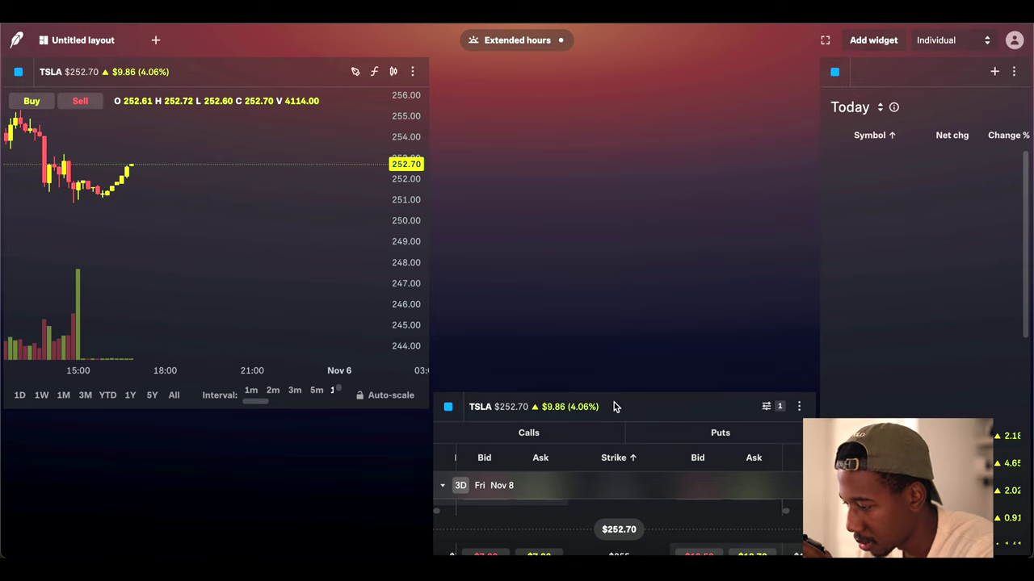
left_click_drag(613, 399, 553, 404)
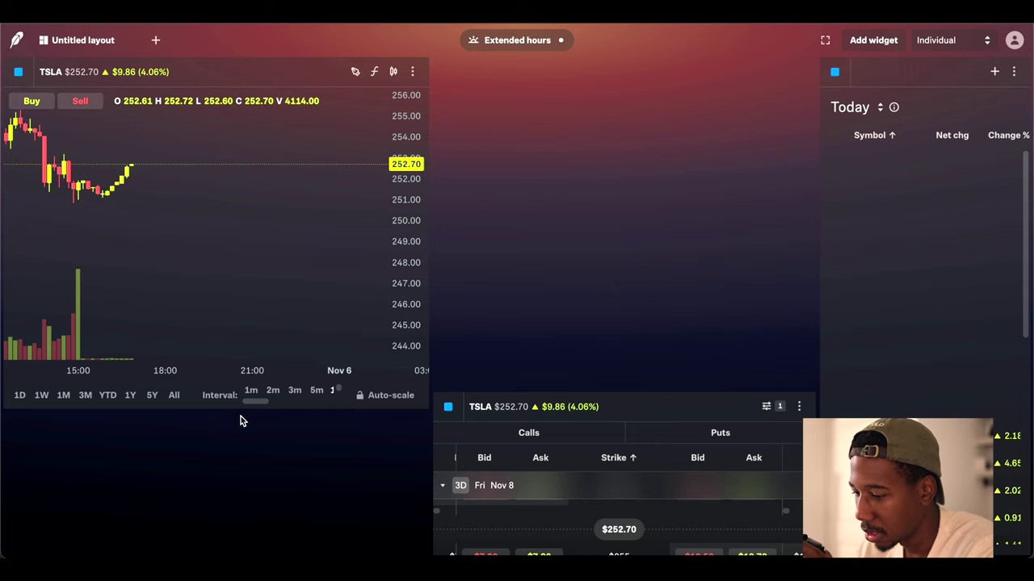
left_click_drag(240, 410, 239, 390)
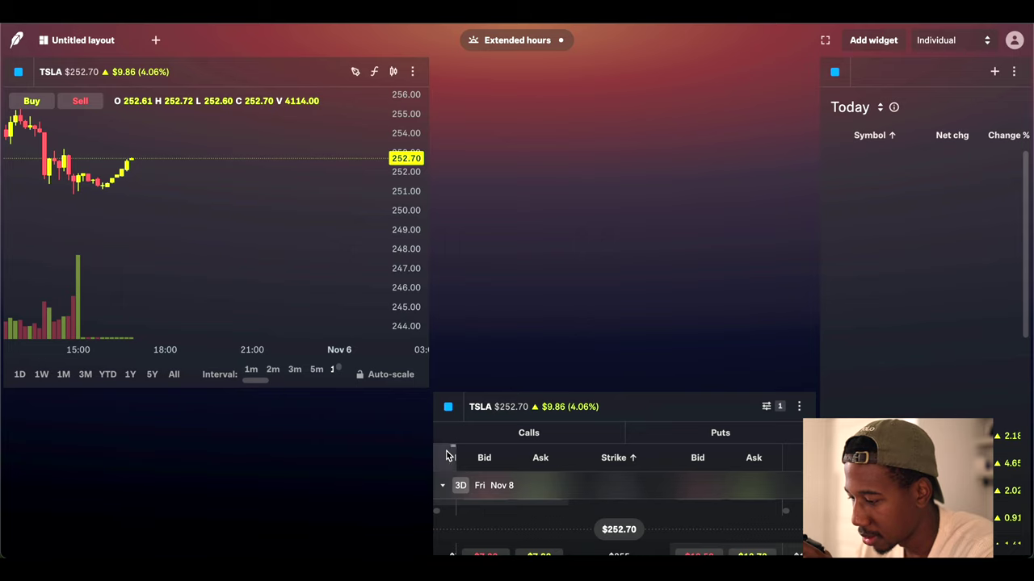
left_click_drag(683, 421, 252, 450)
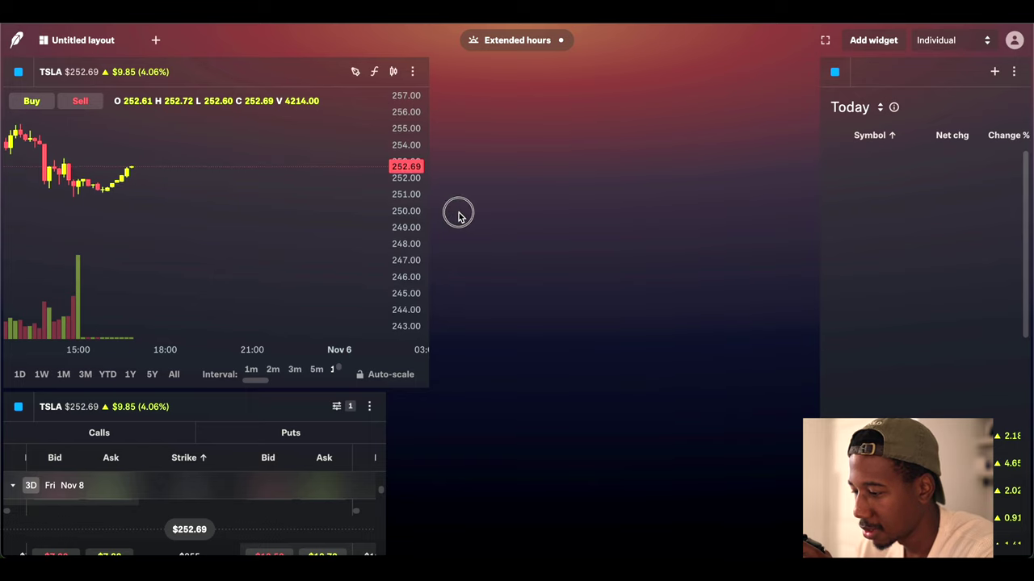
Step: Widen the TSLA chart widget until its right edge meets the watchlist
left_click_drag(429, 217, 477, 198)
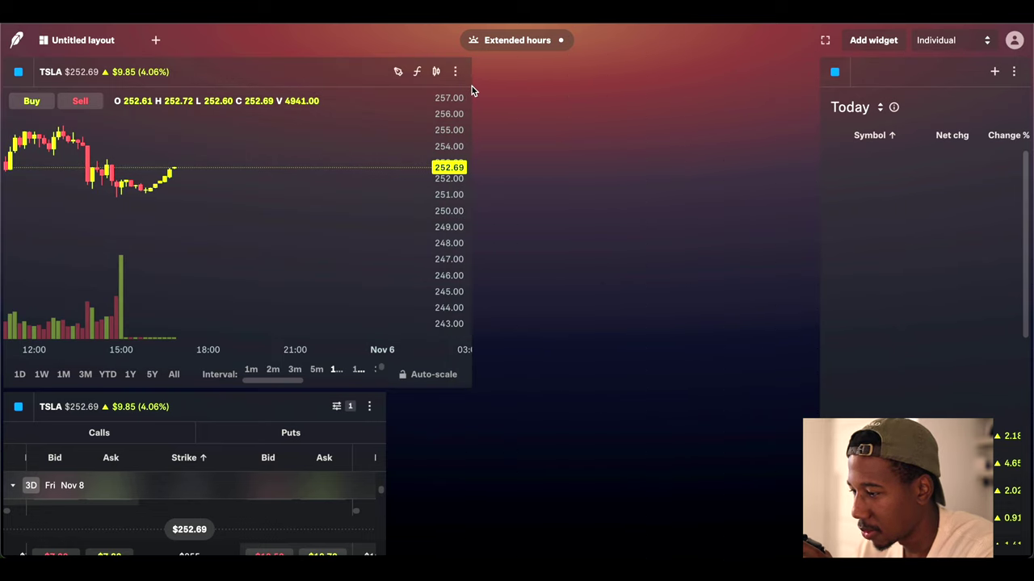
mouse_move(470, 86)
left_mouse_down()
mouse_move(489, 88)
mouse_move(478, 74)
left_mouse_up()
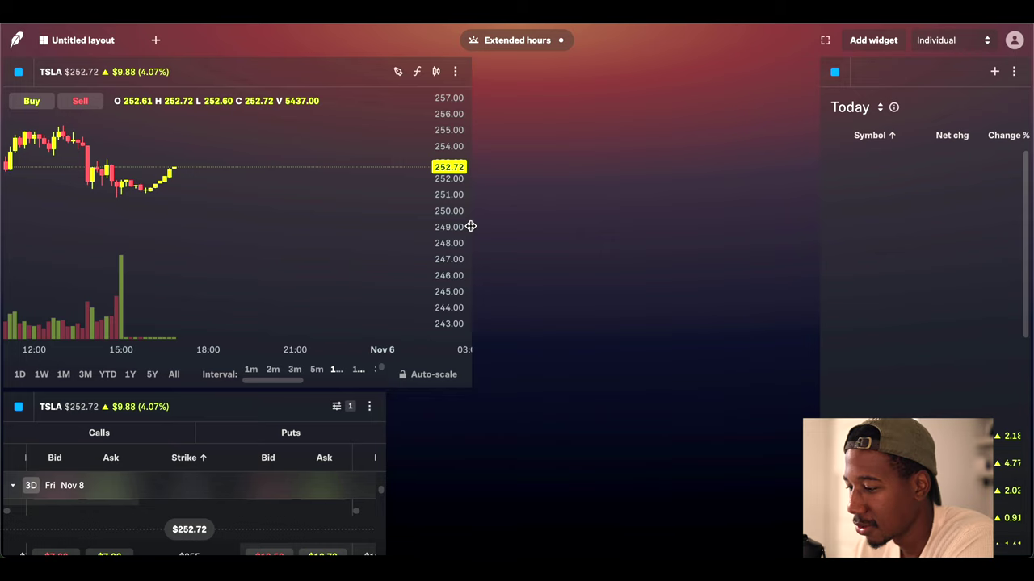
left_click_drag(469, 229, 816, 242)
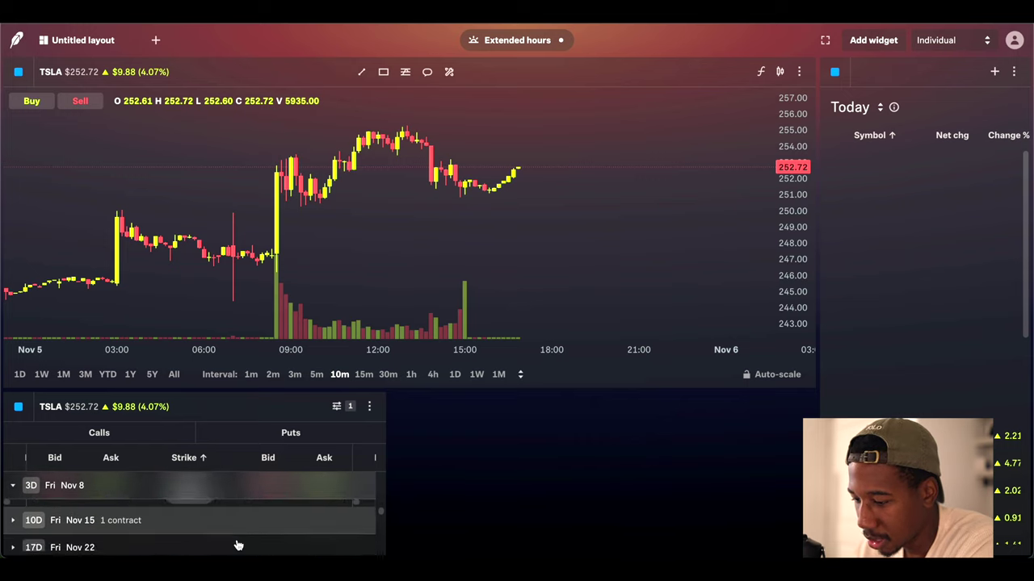
Step: Reduce the TSLA chart's height further and move the options chain up until it meets the chart's lower edge
scroll(237, 546, "up", 2)
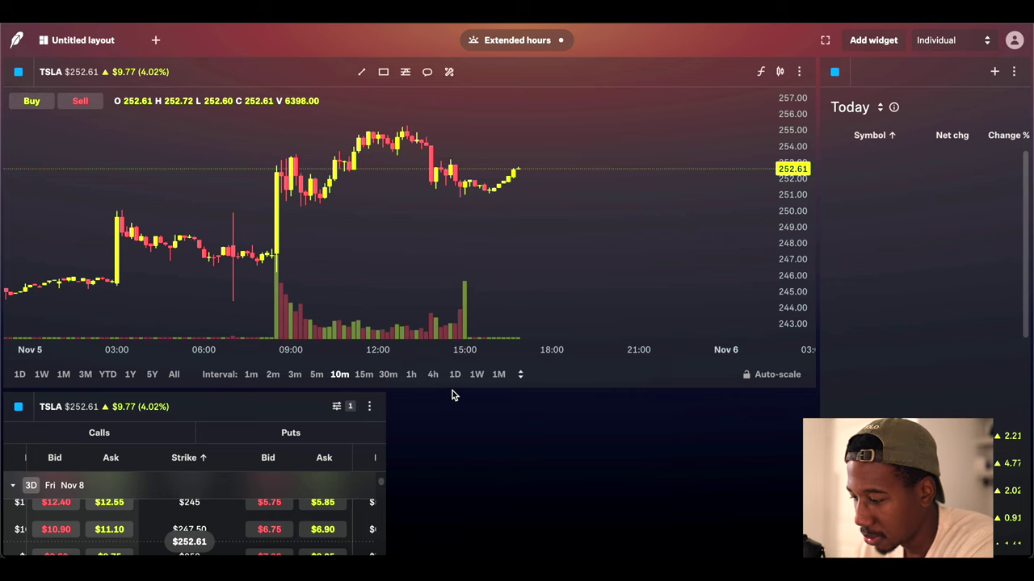
left_click_drag(452, 394, 444, 350)
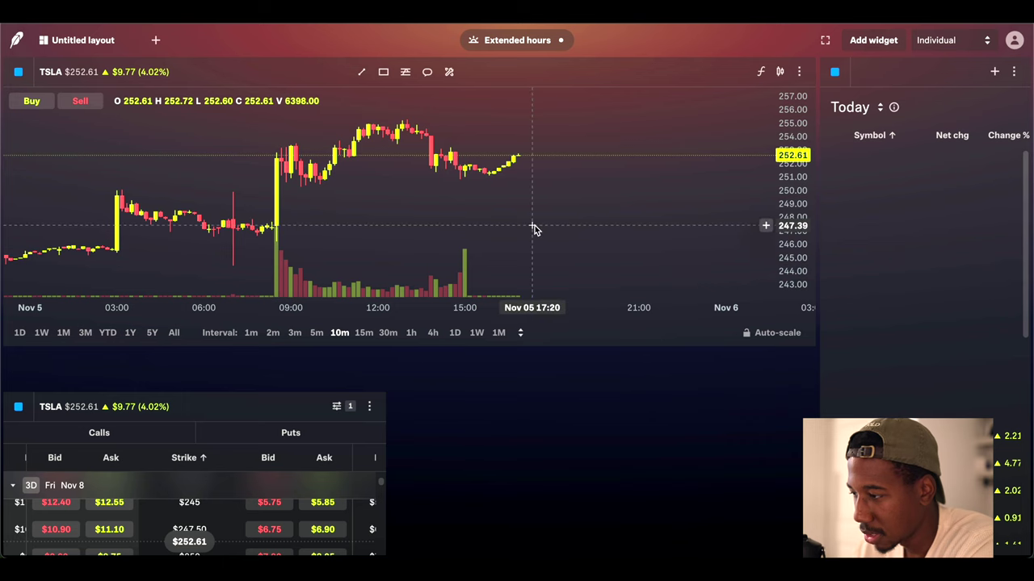
scroll(533, 228, "right", 5)
scroll(533, 229, "down", 3)
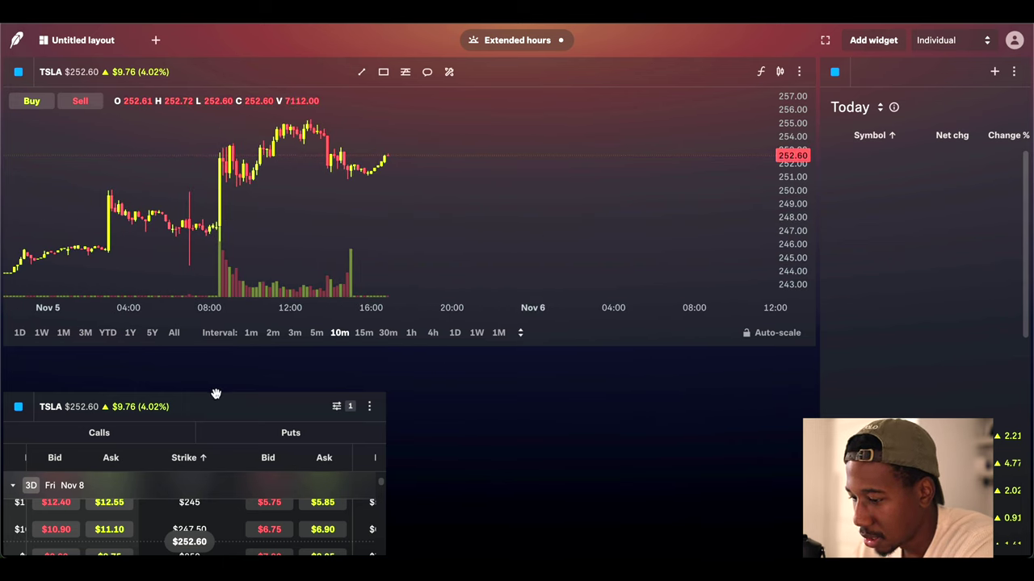
left_click_drag(216, 393, 213, 344)
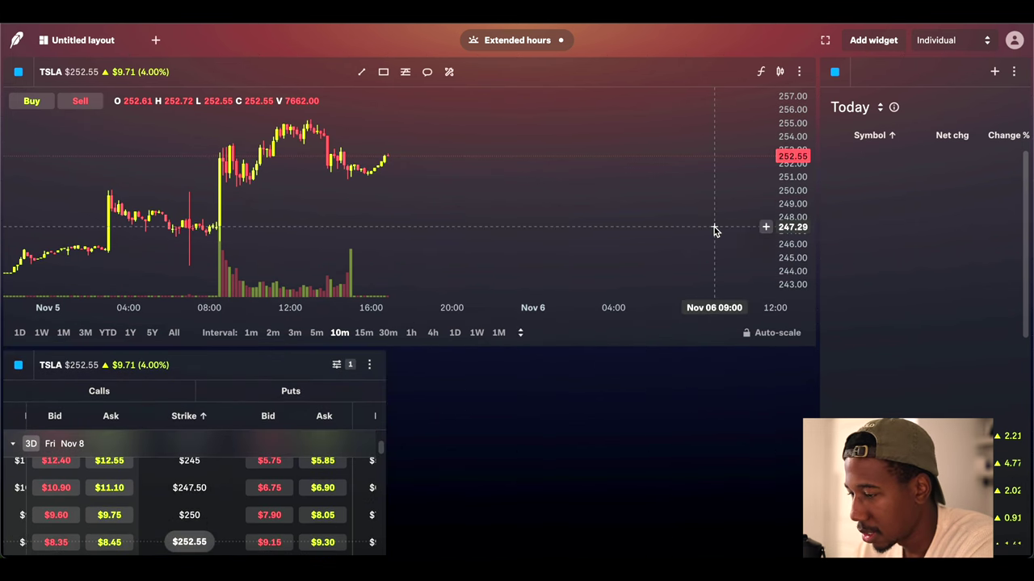
Step: Load MARA and then AAPL from the watchlist into the linked chart and options chain
left_click(928, 463)
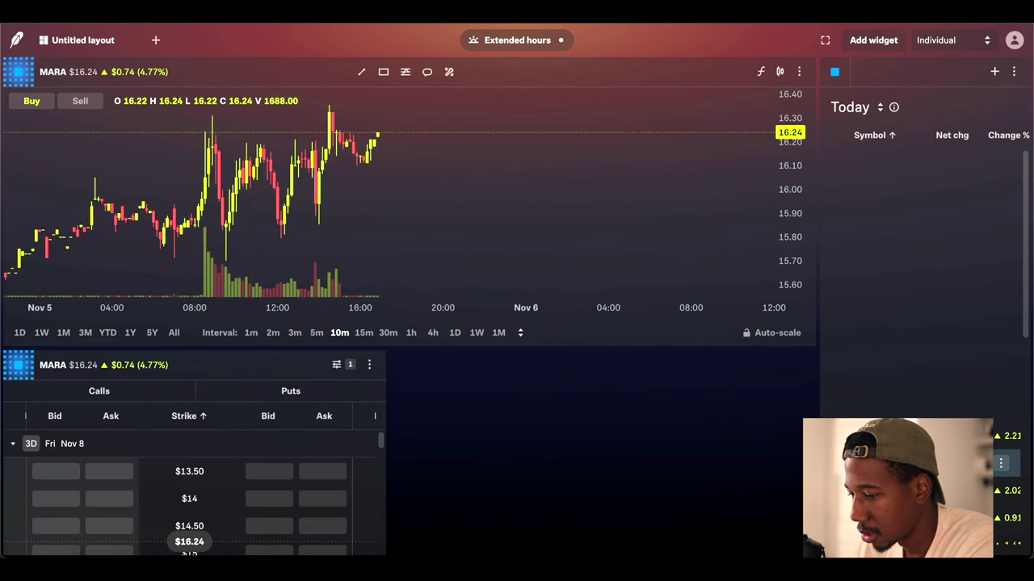
scroll(183, 526, "down", 2)
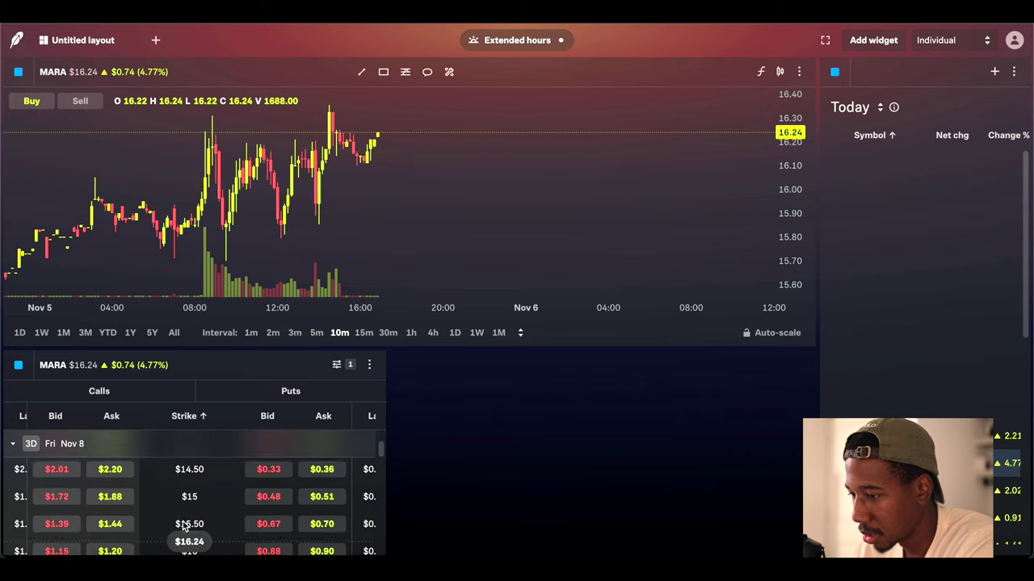
scroll(182, 526, "up", 2)
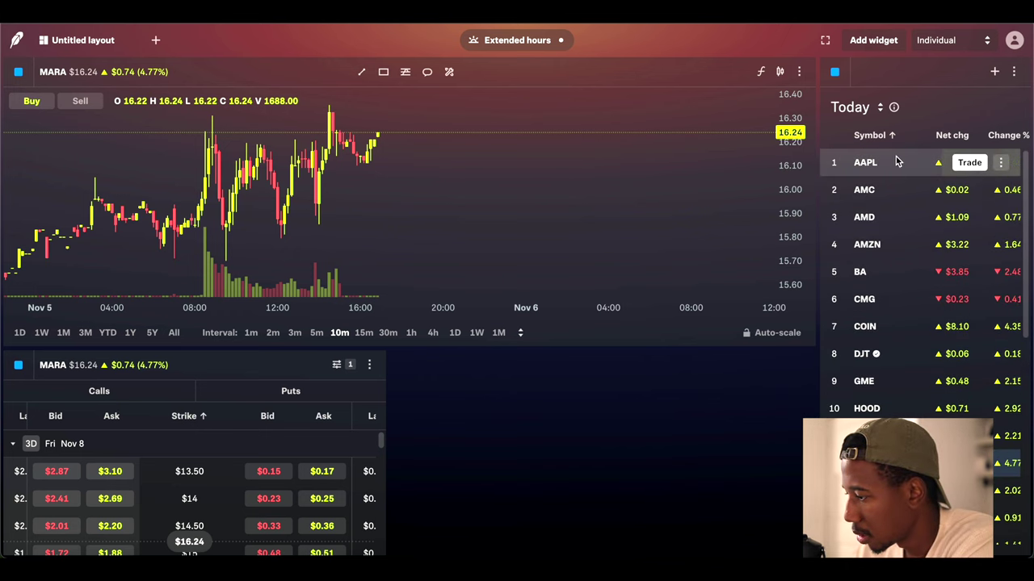
left_click(895, 162)
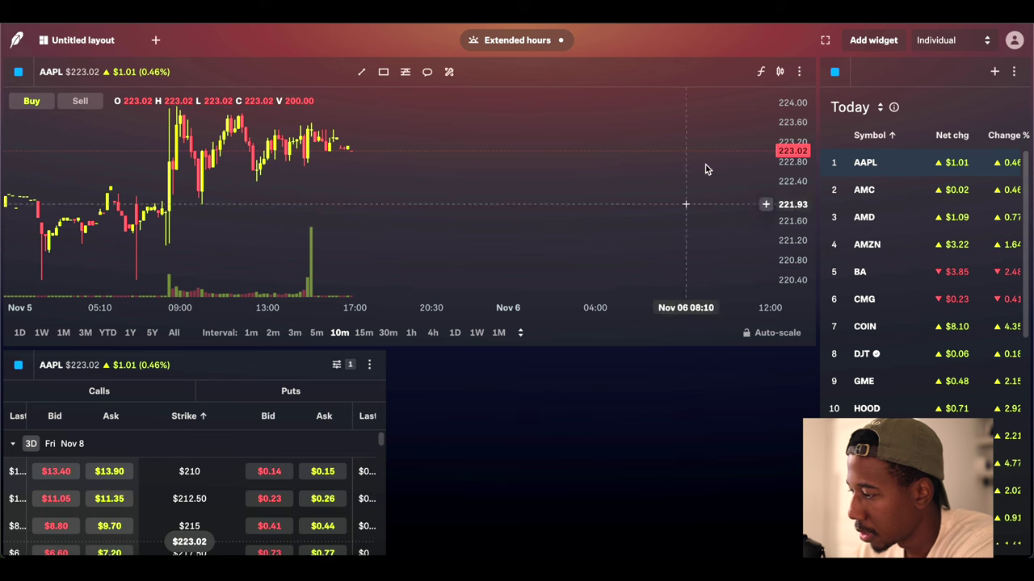
Step: Add a Positions widget in the empty space beside the options chain
left_click(877, 42)
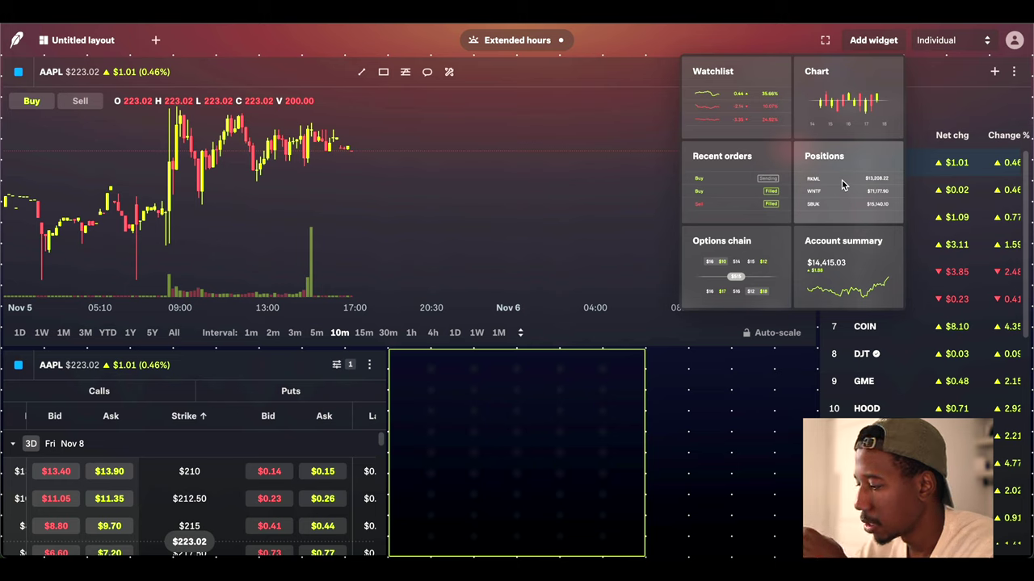
key("Escape")
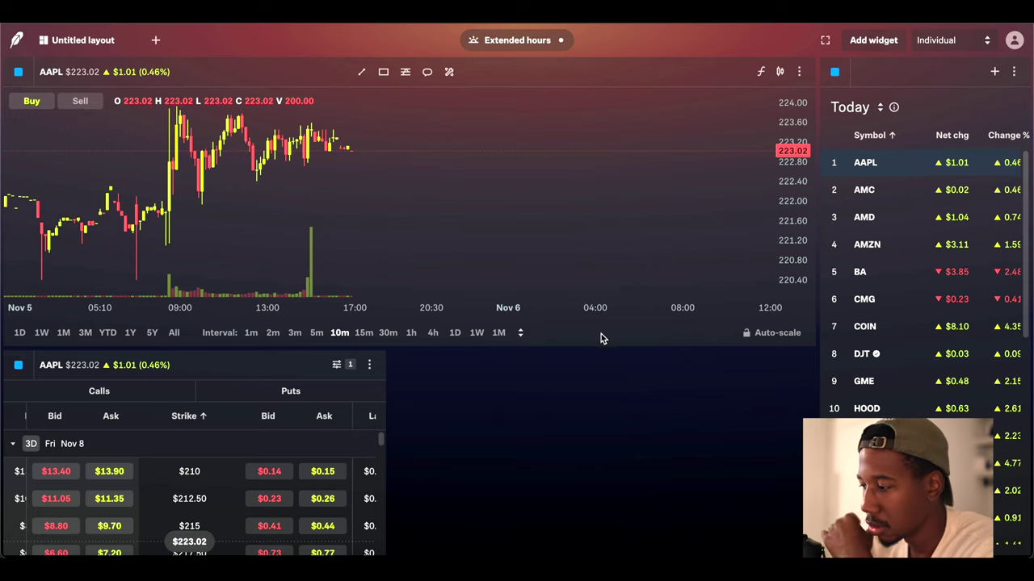
left_click(882, 39)
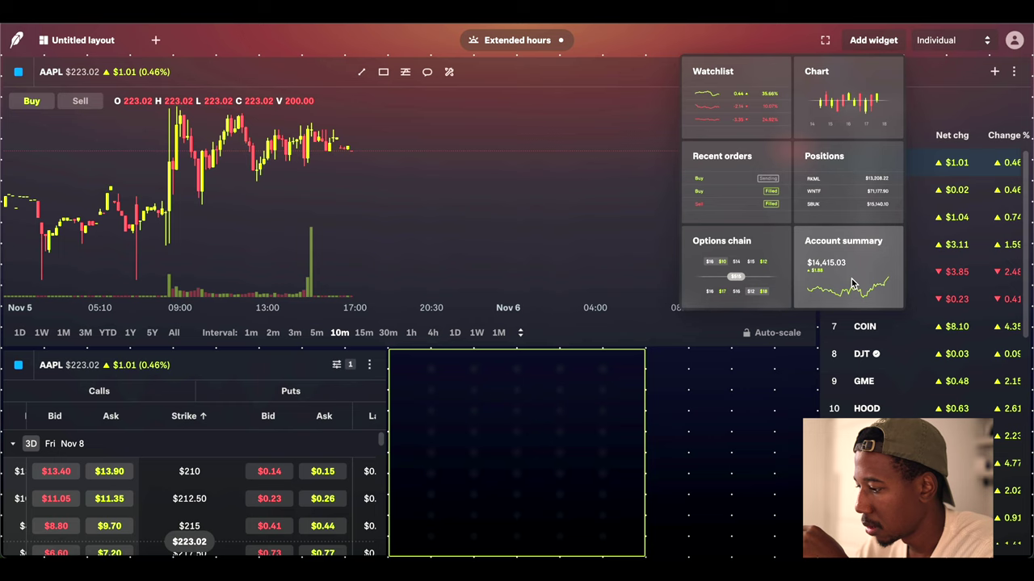
left_click(840, 207)
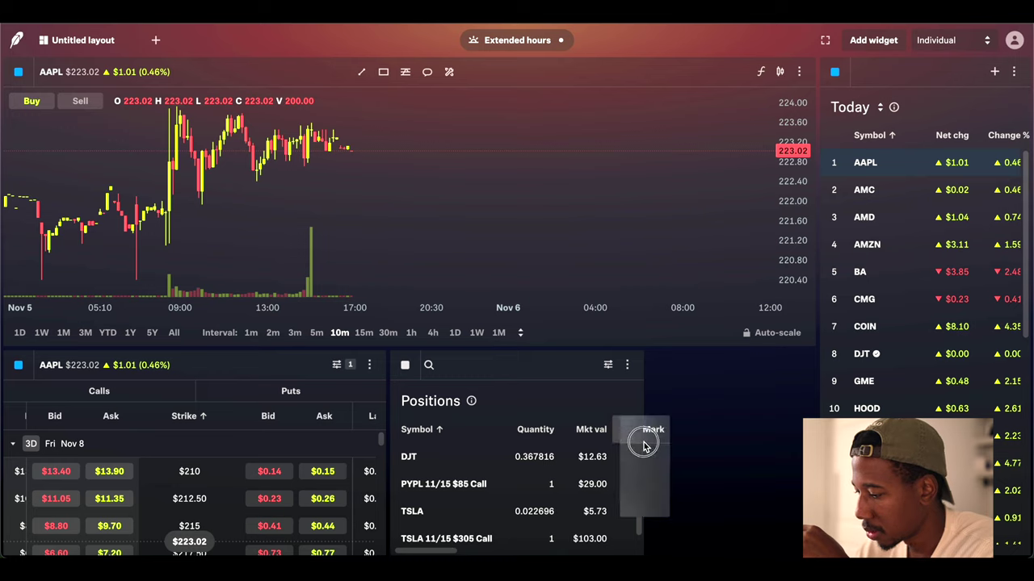
Step: Widen the Positions widget until its right edge meets the watchlist
scroll(646, 444, "right", 3)
scroll(638, 412, "left", 3)
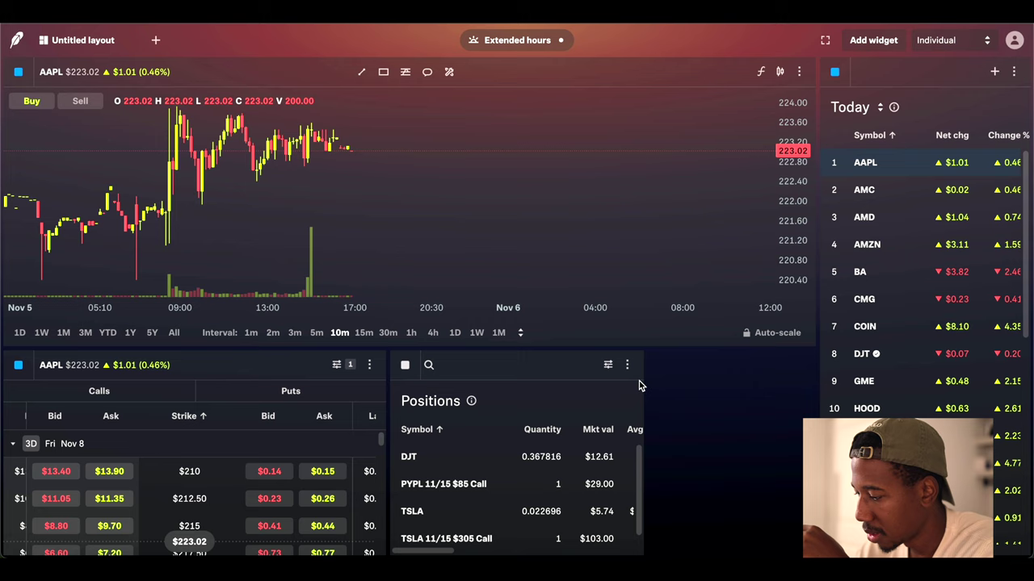
left_click_drag(646, 378, 608, 387)
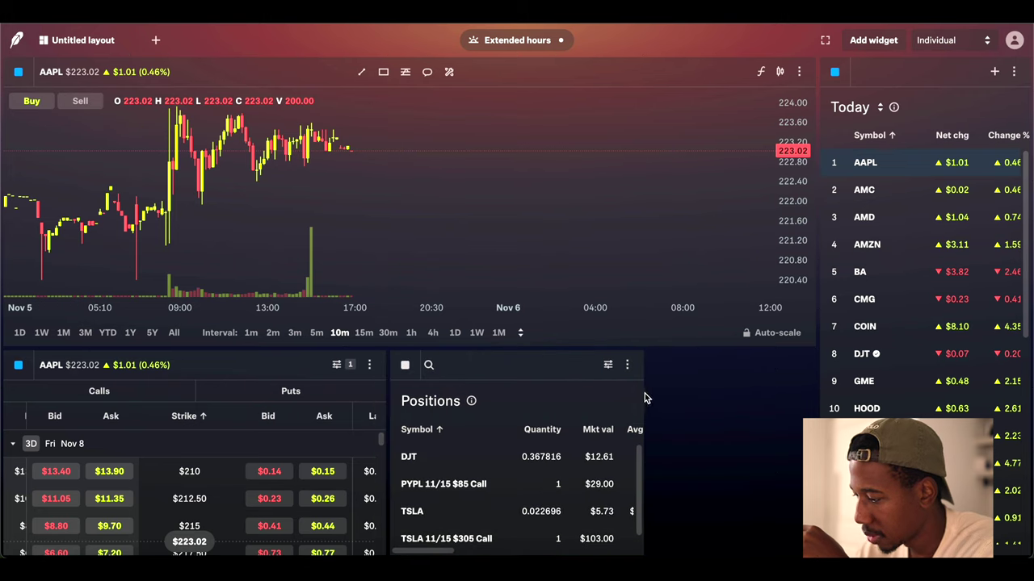
left_click_drag(645, 399, 822, 404)
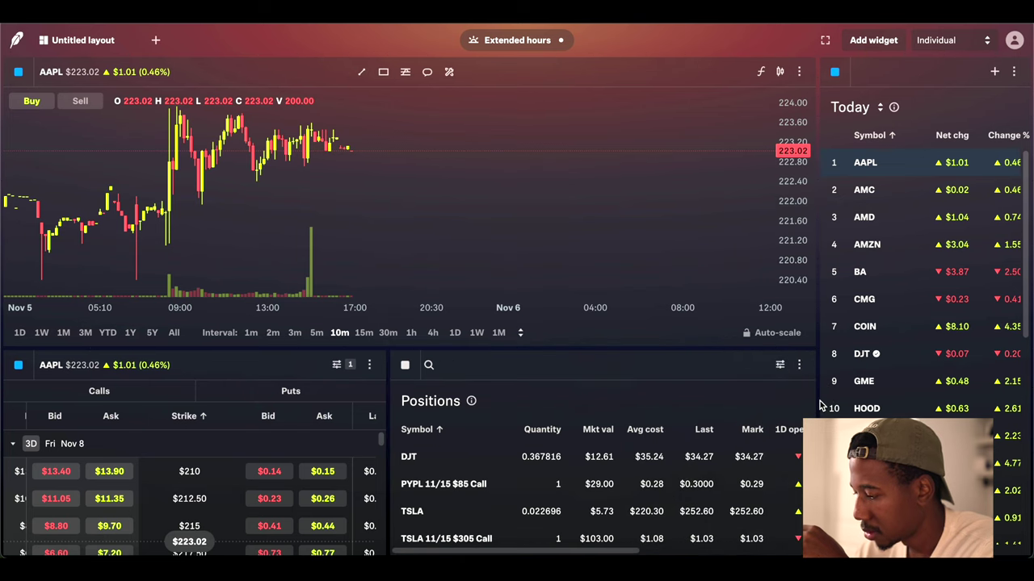
Step: Review the Positions widget's rows and columns, from quantity and market value through to open P&L
scroll(702, 477, "down", 1)
scroll(703, 477, "up", 1)
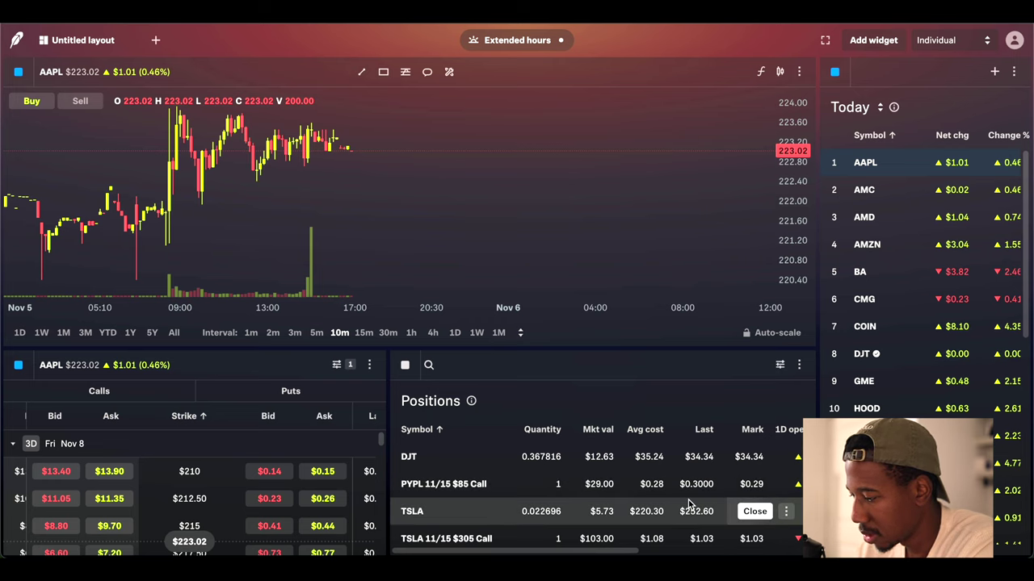
scroll(652, 513, "right", 5)
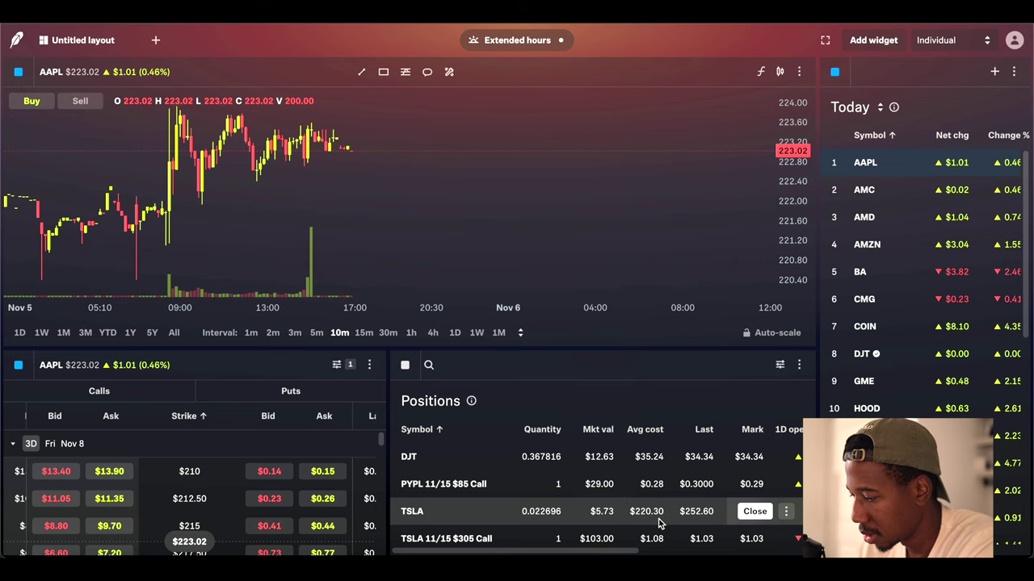
scroll(658, 523, "right", 3)
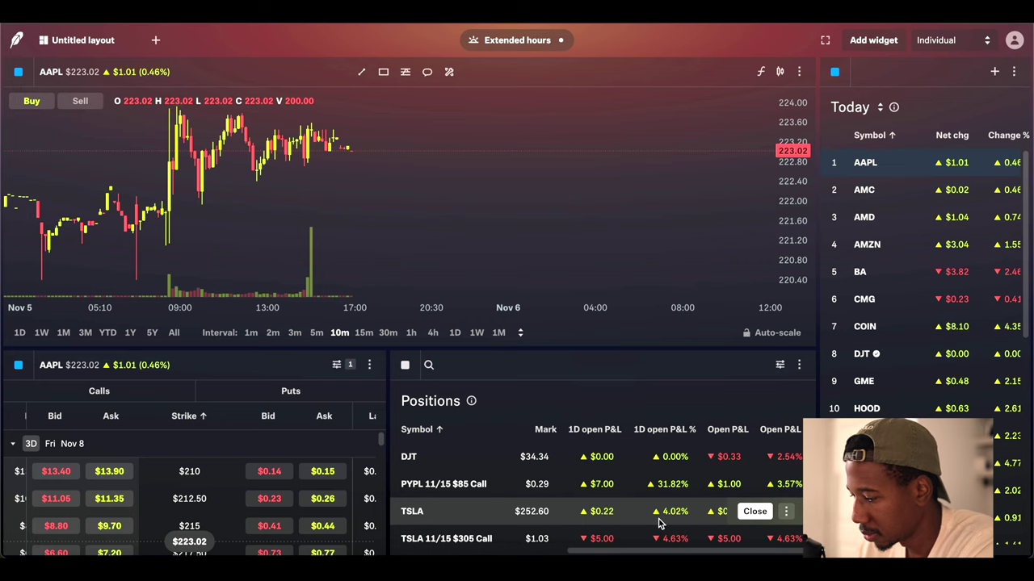
scroll(658, 524, "left", 8)
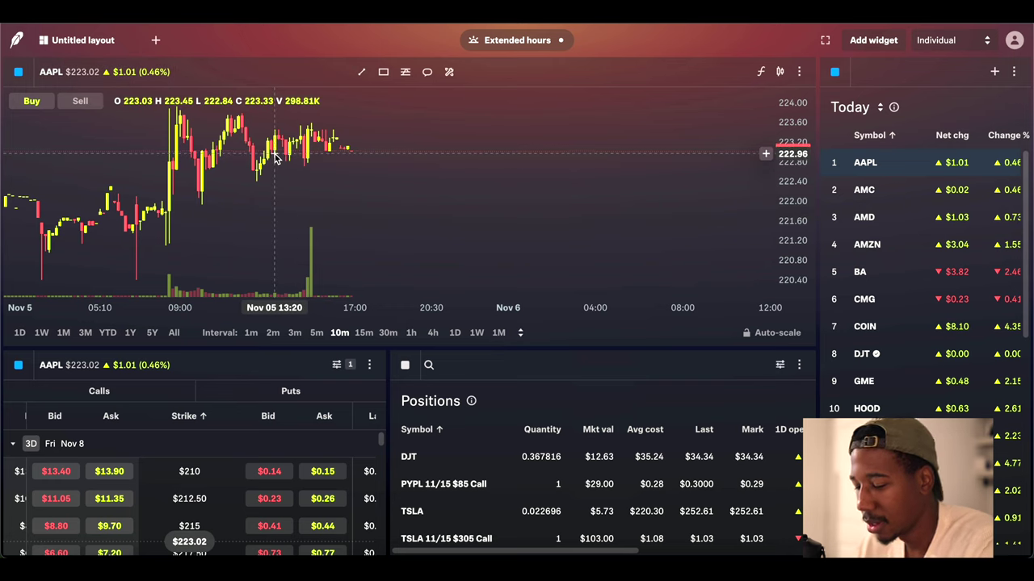
key("XF86MonBrightnessUp")
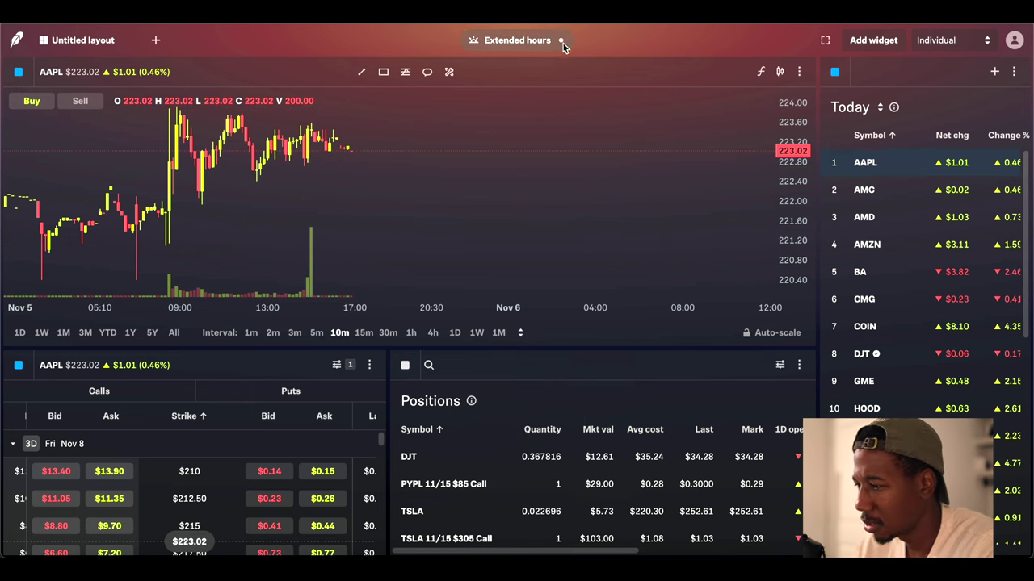
mouse_move(561, 40)
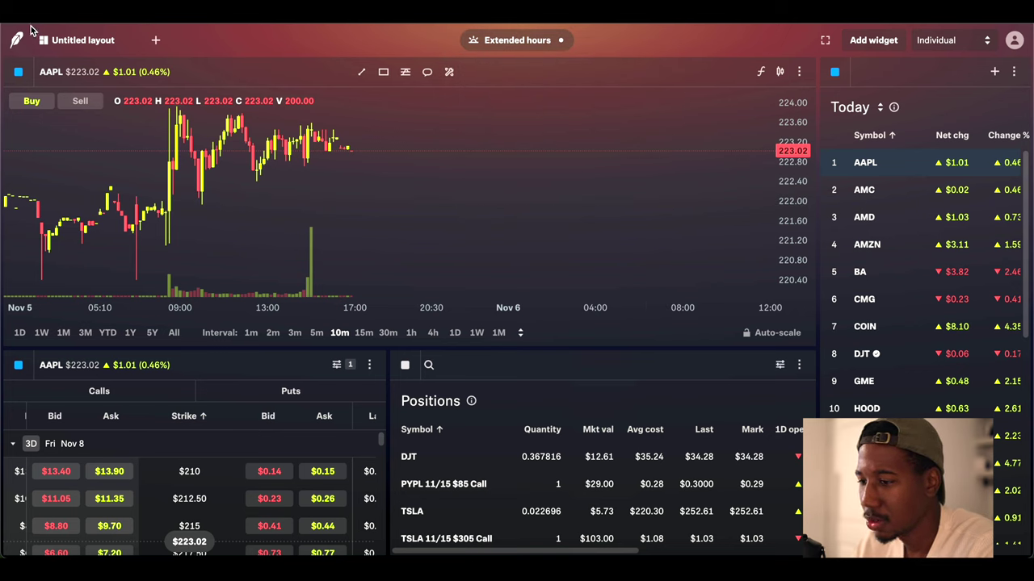
scroll(282, 319, "down", 1)
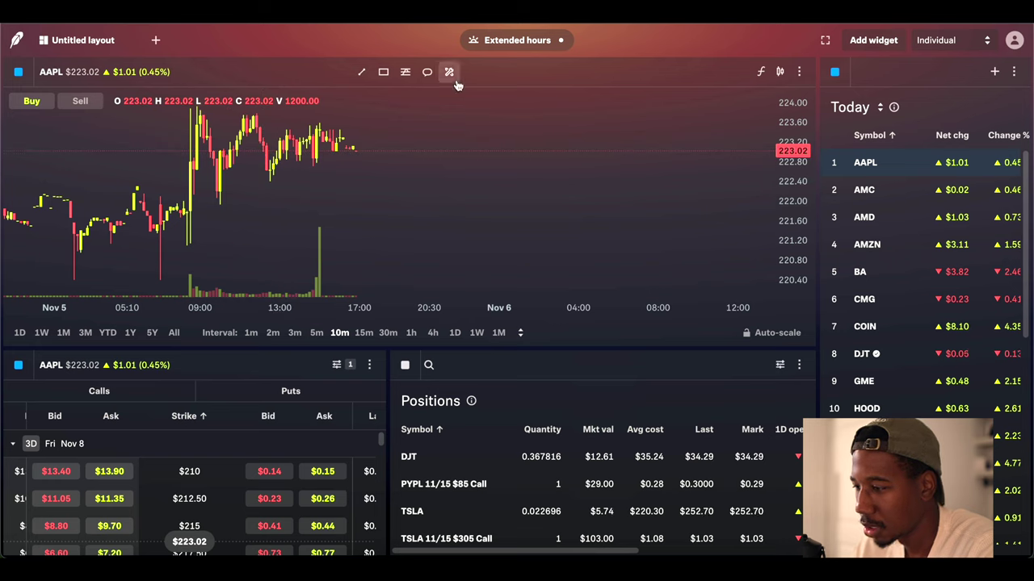
Step: Try the Line, Bars, Area and Baseline chart types on the AAPL chart
left_click(781, 72)
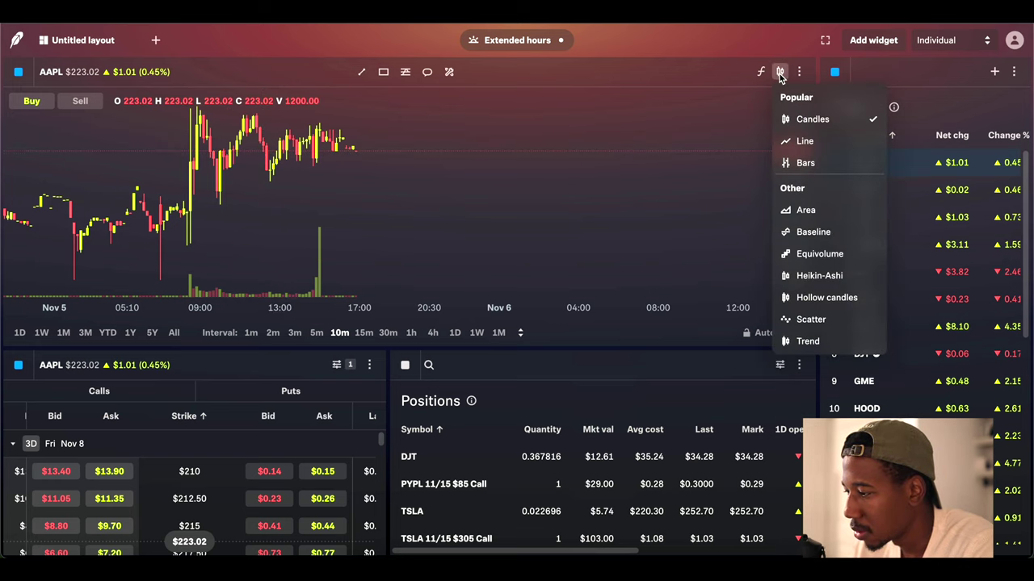
left_click(819, 145)
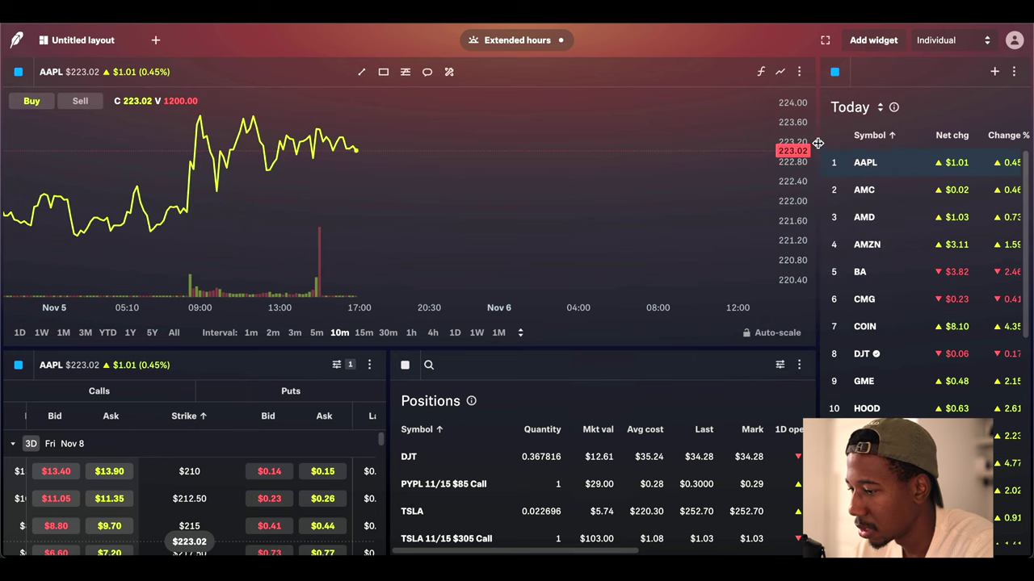
left_click(779, 74)
left_click(804, 162)
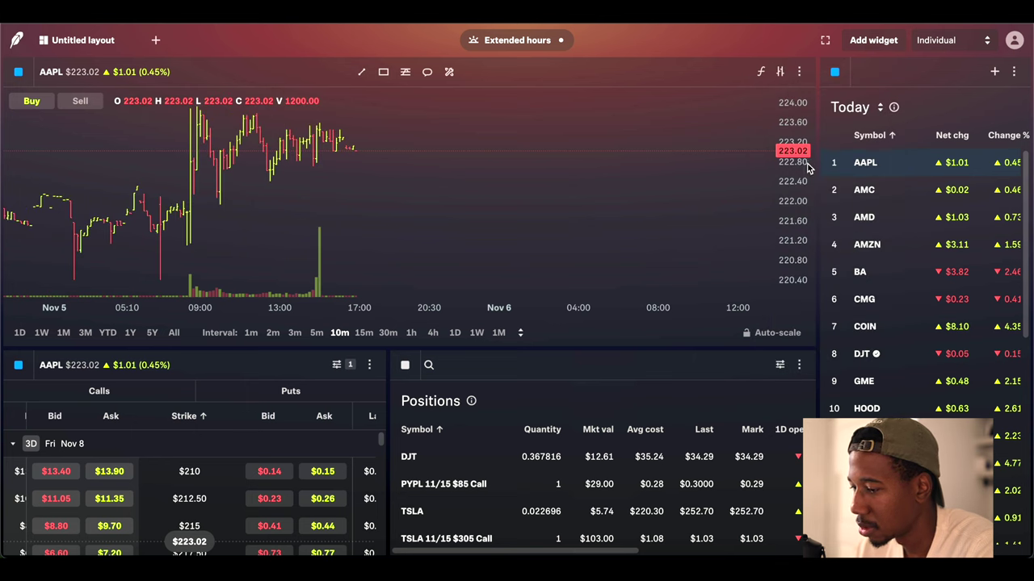
left_click(787, 79)
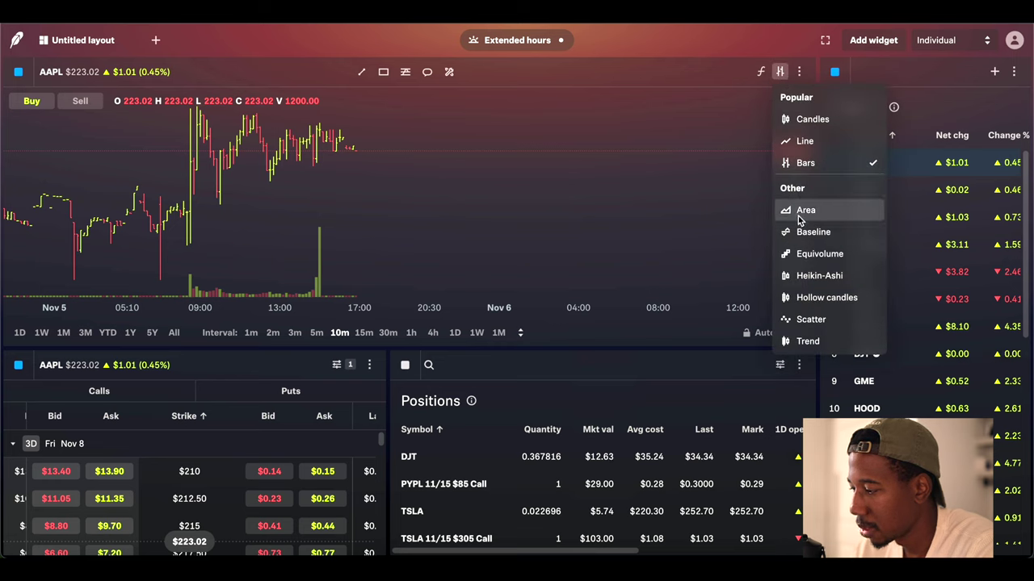
left_click(800, 211)
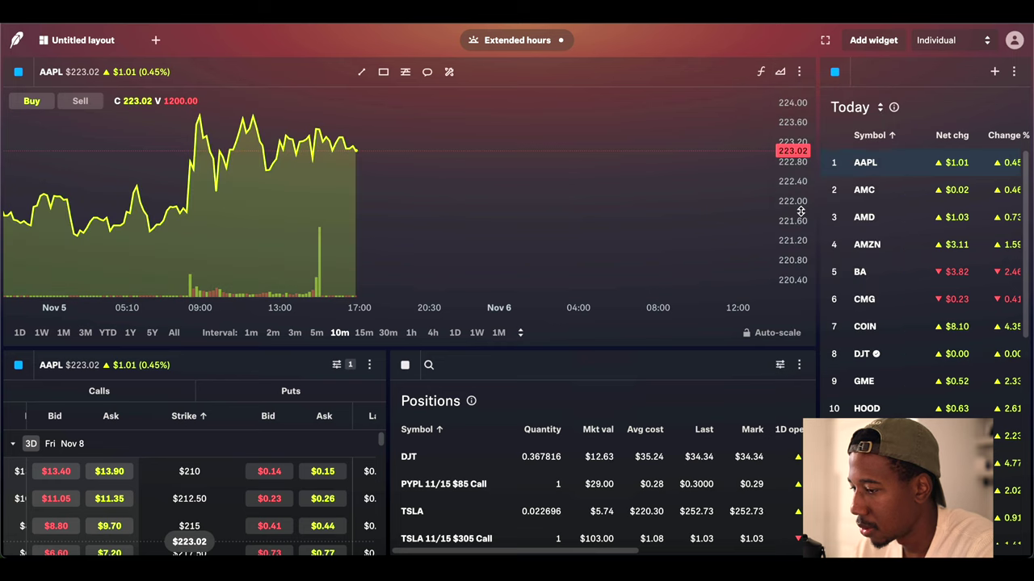
left_click(780, 71)
left_click(811, 232)
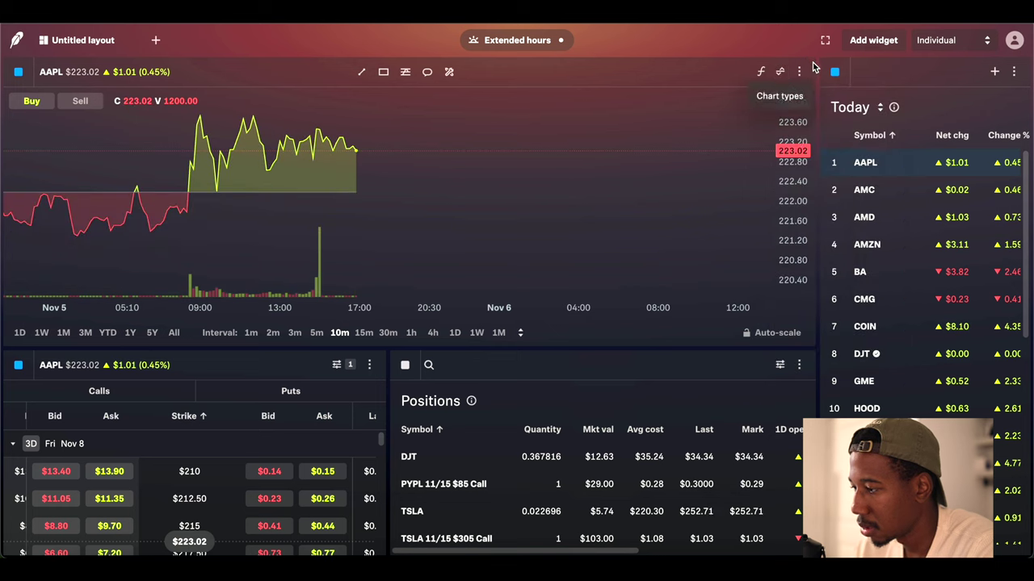
Step: Try the Equivolume chart type on the AAPL chart, followed by Heikin-Ashi
left_click(780, 71)
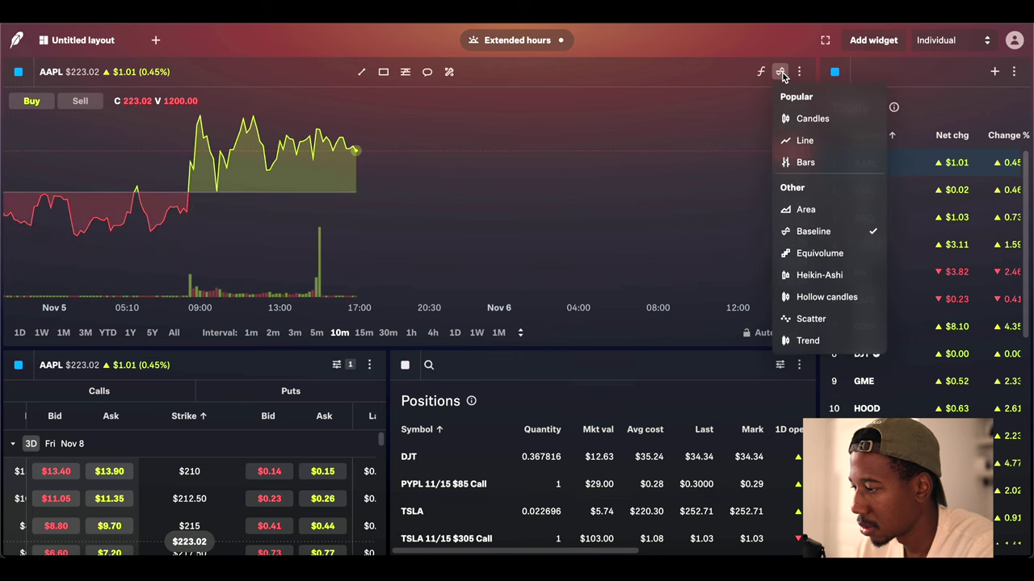
left_click(841, 255)
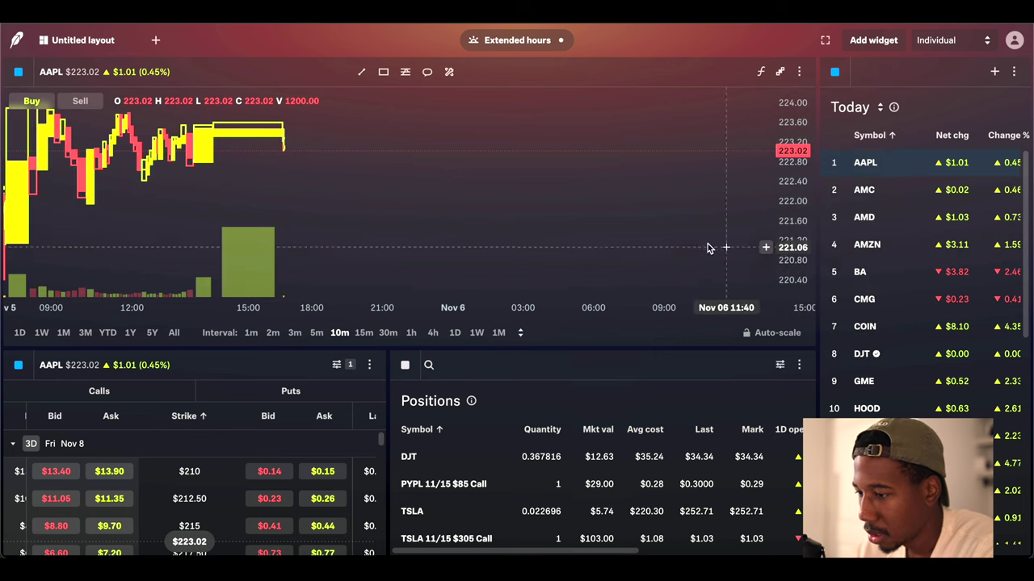
scroll(692, 242, "down", 3)
scroll(692, 242, "up", 2)
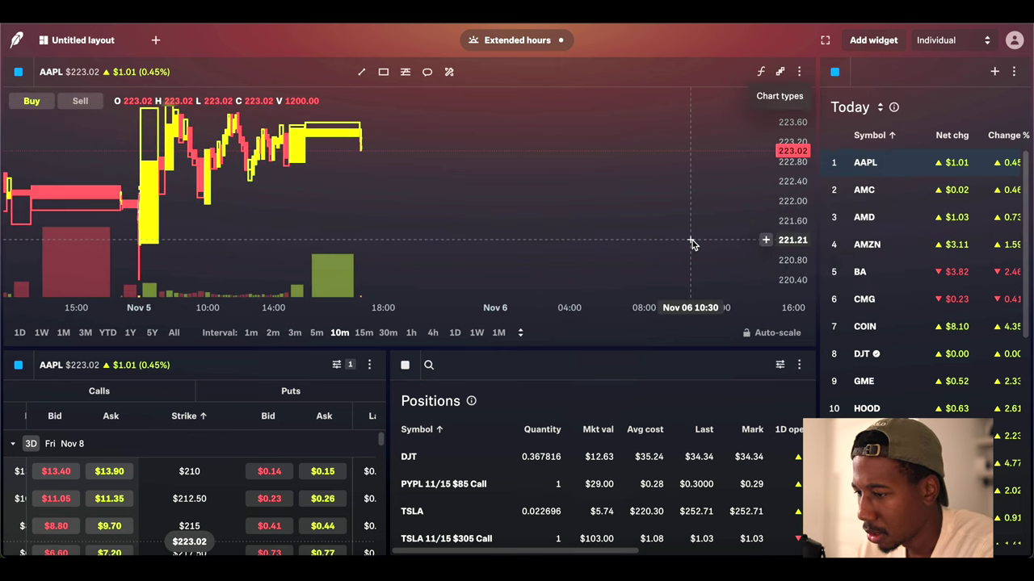
left_click(780, 71)
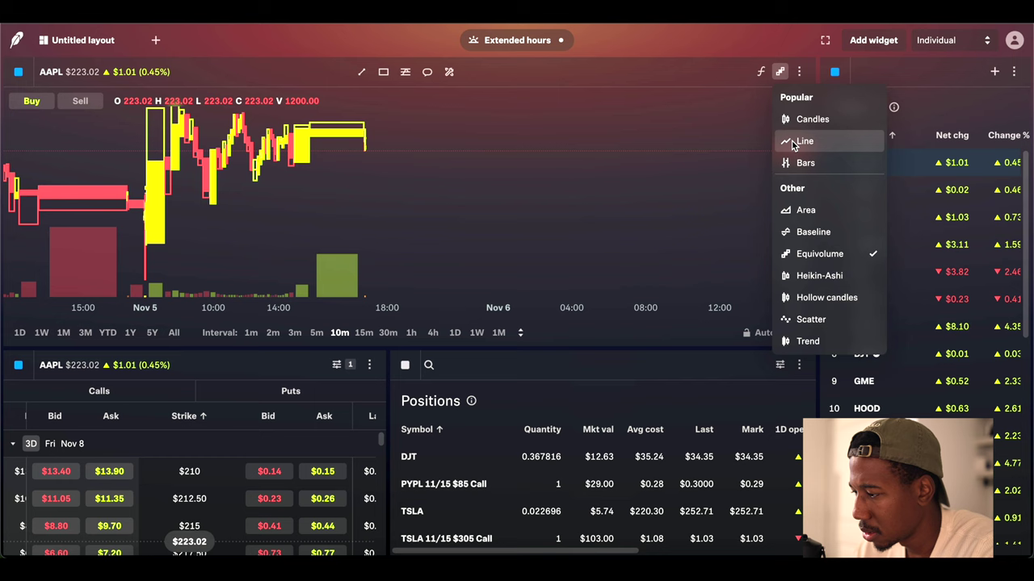
left_click(828, 280)
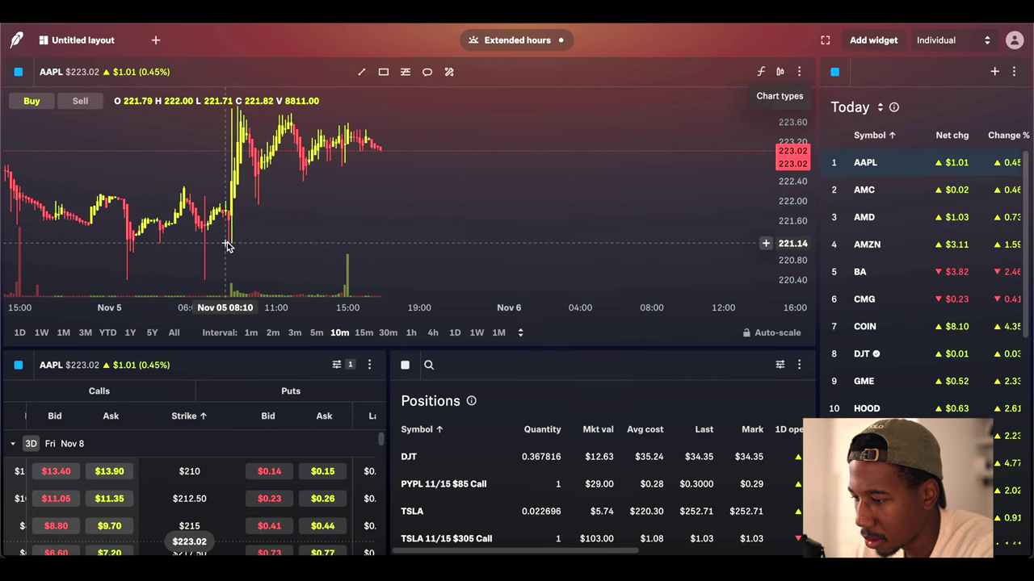
Step: Compare Candles with Heikin-Ashi by switching the AAPL chart between the two types
left_click(780, 71)
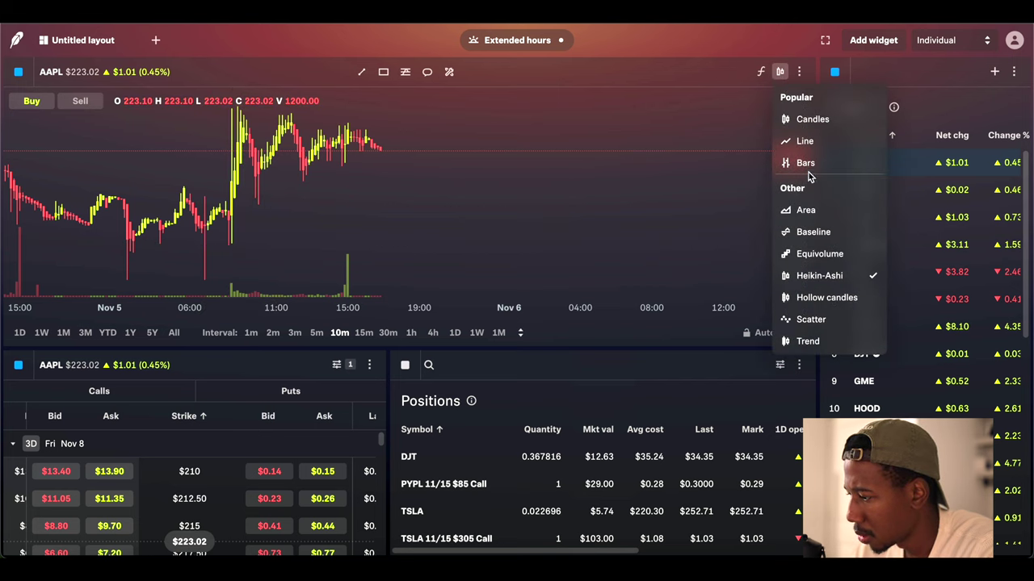
left_click(813, 119)
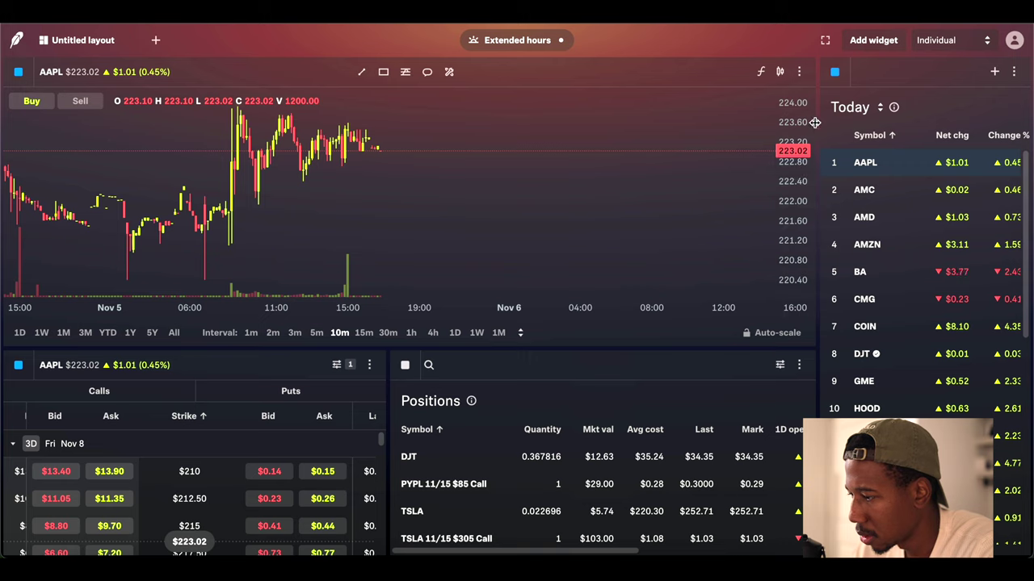
left_click(780, 71)
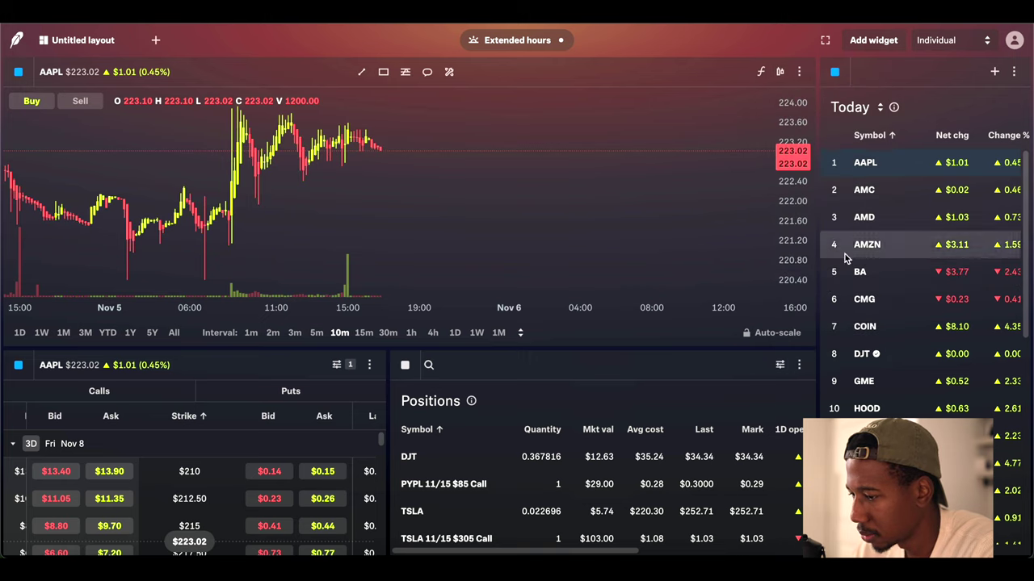
Step: Try the Scatter and Trend chart types on the AAPL chart and return it to Candles
left_click(779, 73)
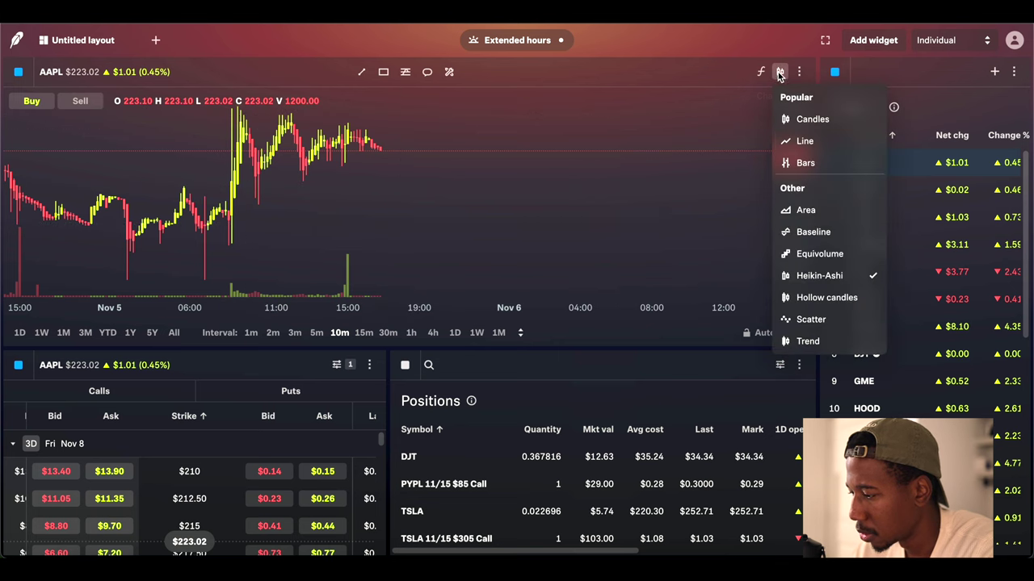
left_click(832, 324)
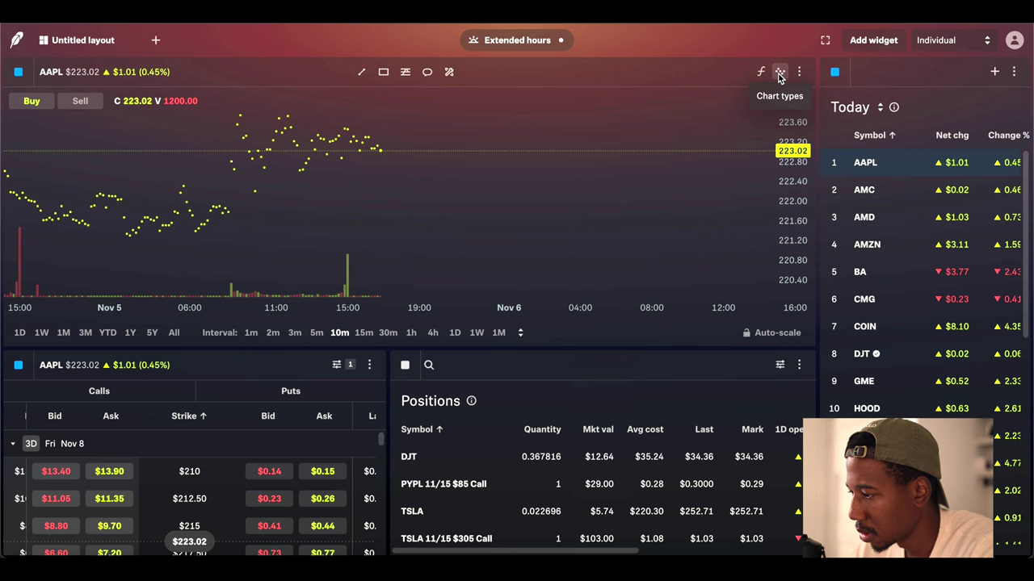
left_click(779, 73)
left_click(840, 343)
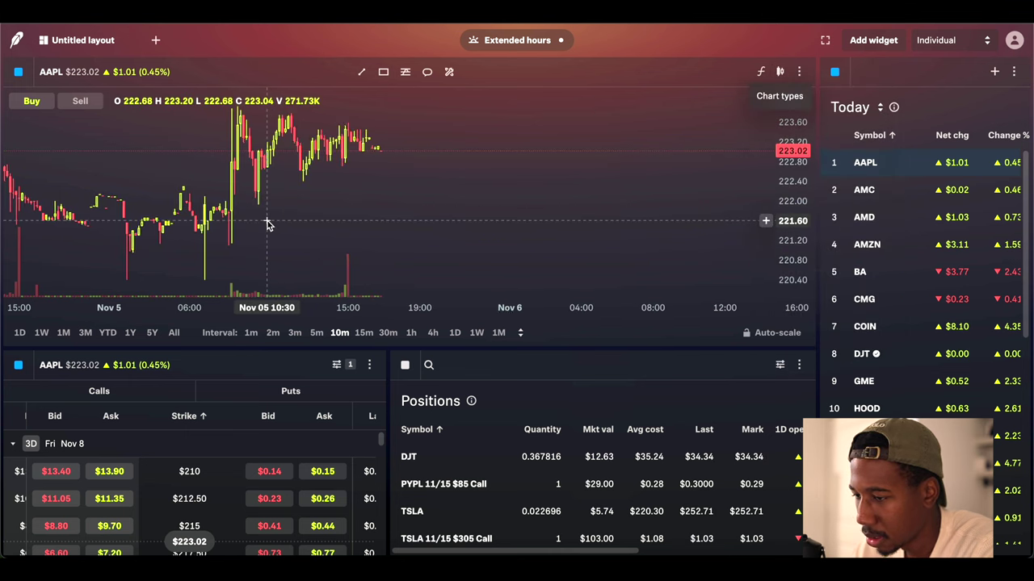
left_click(780, 73)
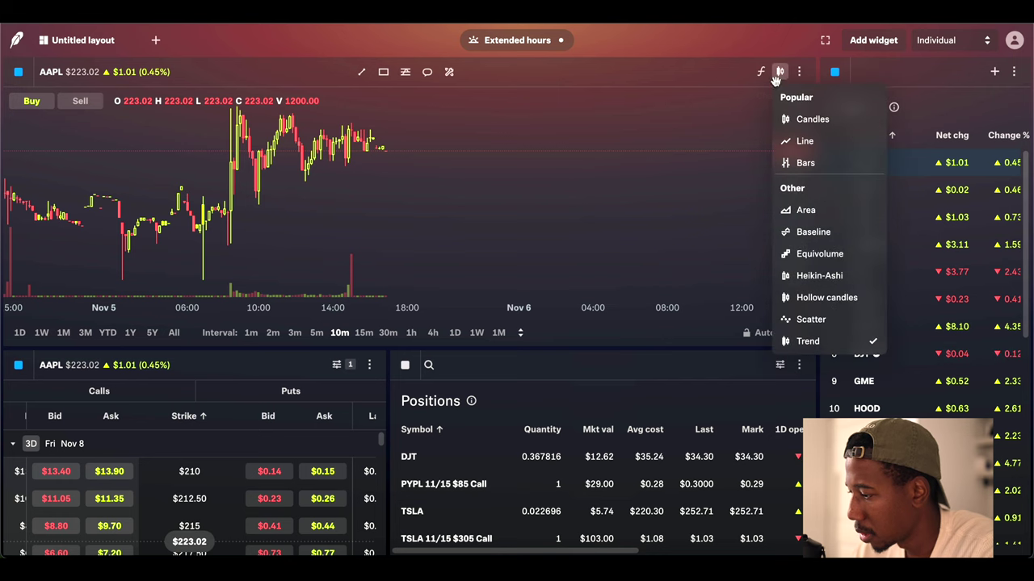
left_click(812, 121)
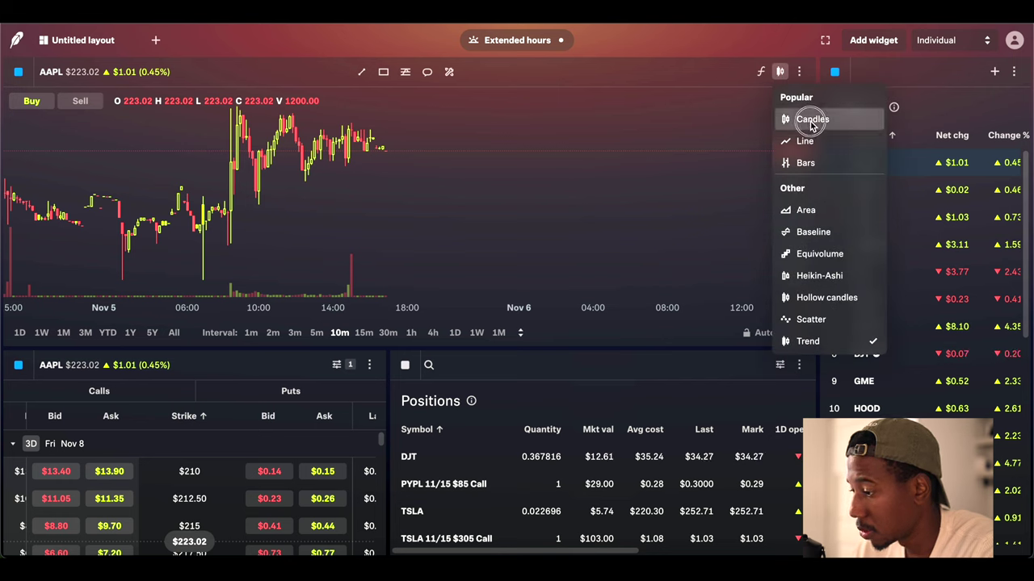
Step: Check the chart widget's options for extended hours and open orders
left_click(800, 72)
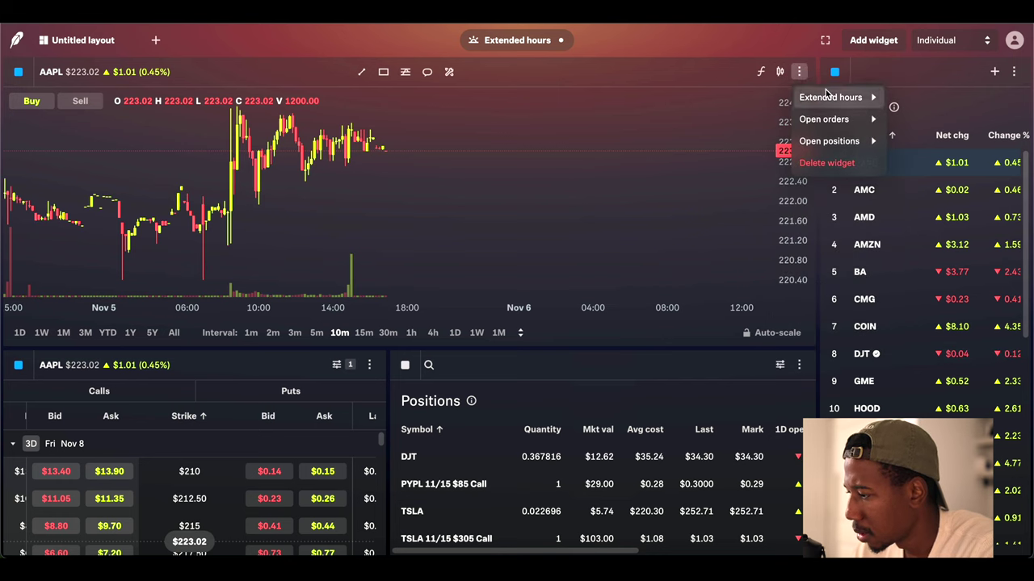
mouse_move(849, 102)
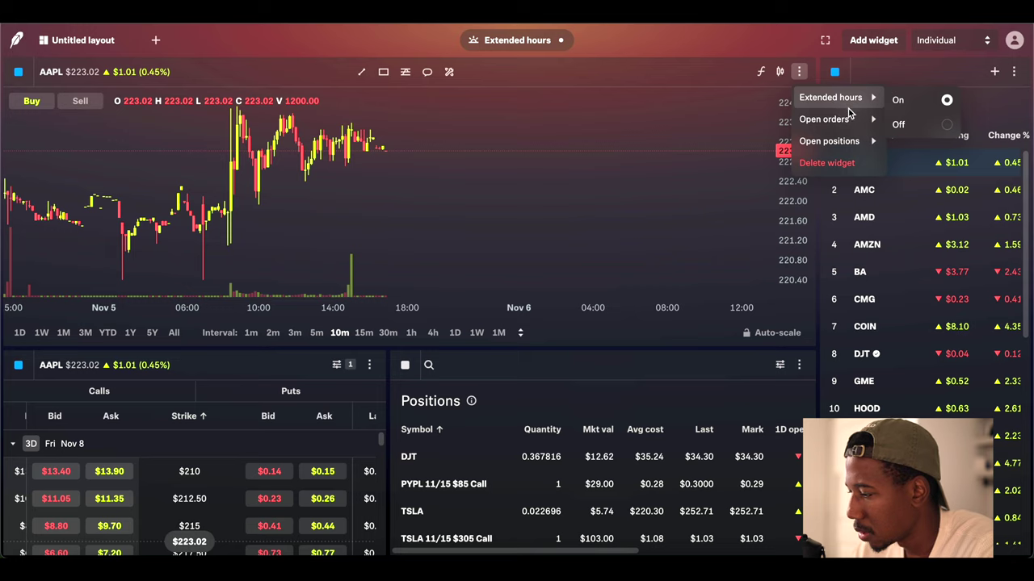
mouse_move(843, 126)
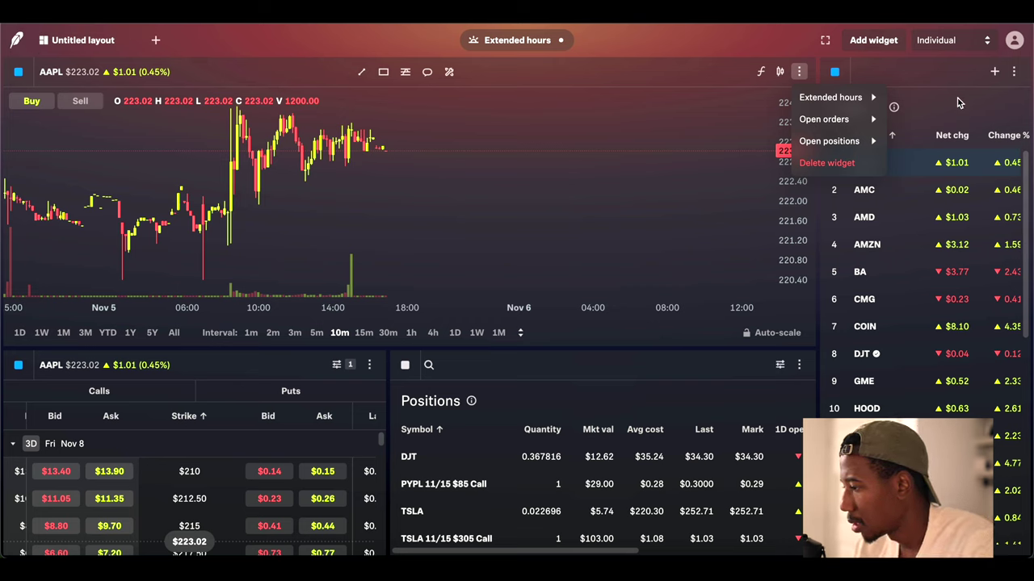
Step: Look through the settings of the watchlist, Positions and options chain widgets, including their customizable columns
left_click(1016, 78)
mouse_move(996, 106)
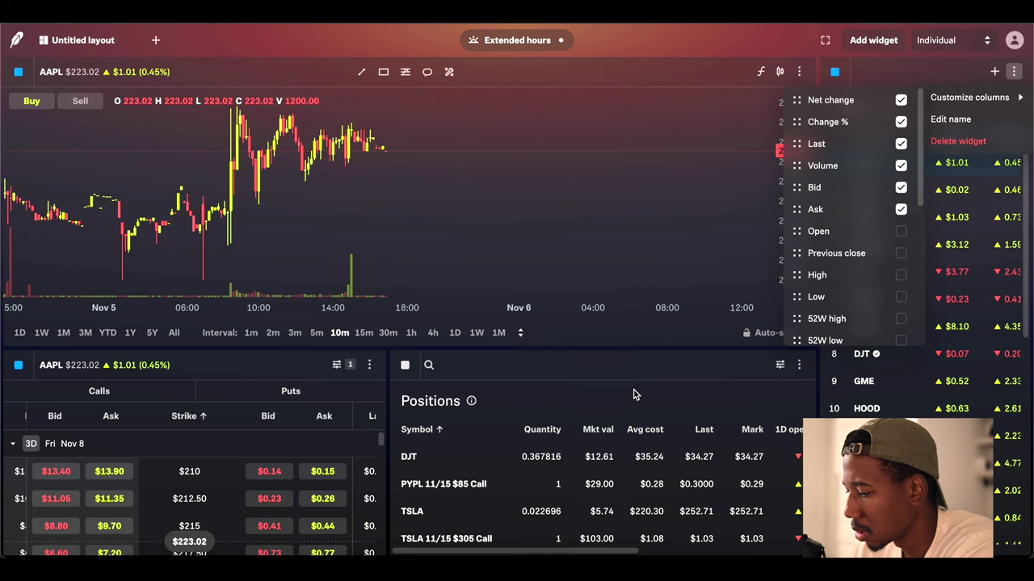
left_click(734, 374)
left_click(801, 368)
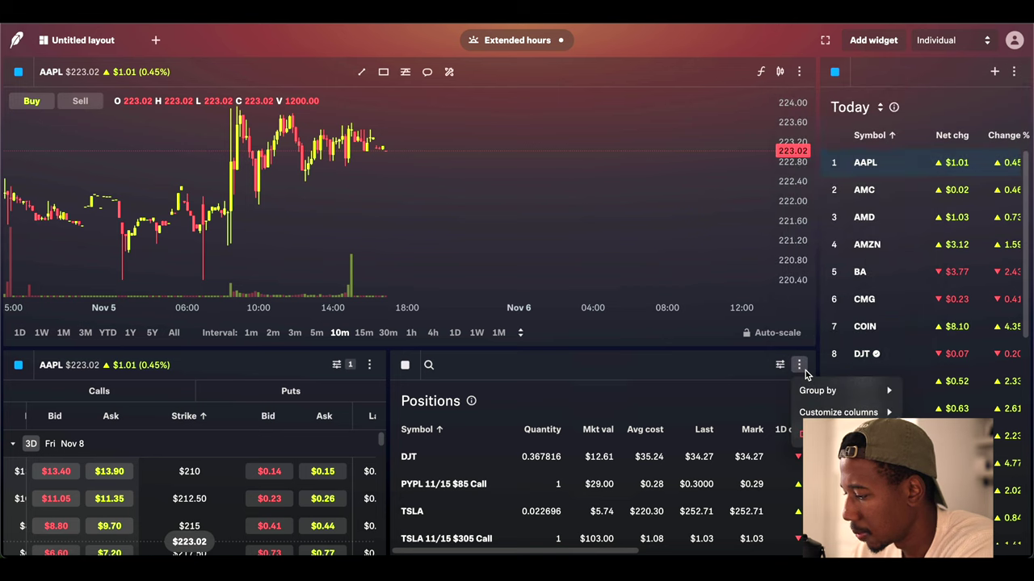
left_click(369, 365)
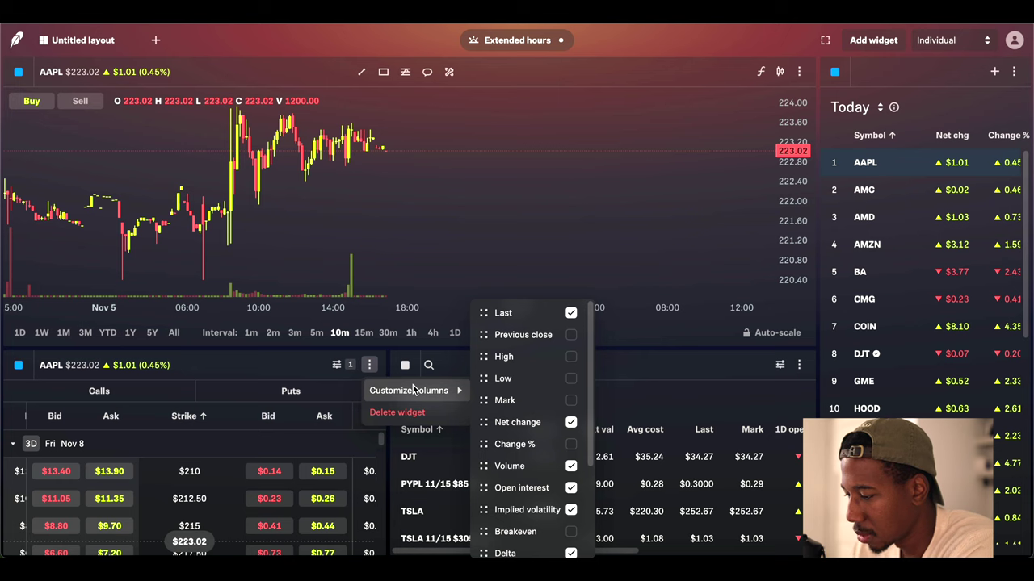
left_click(483, 240)
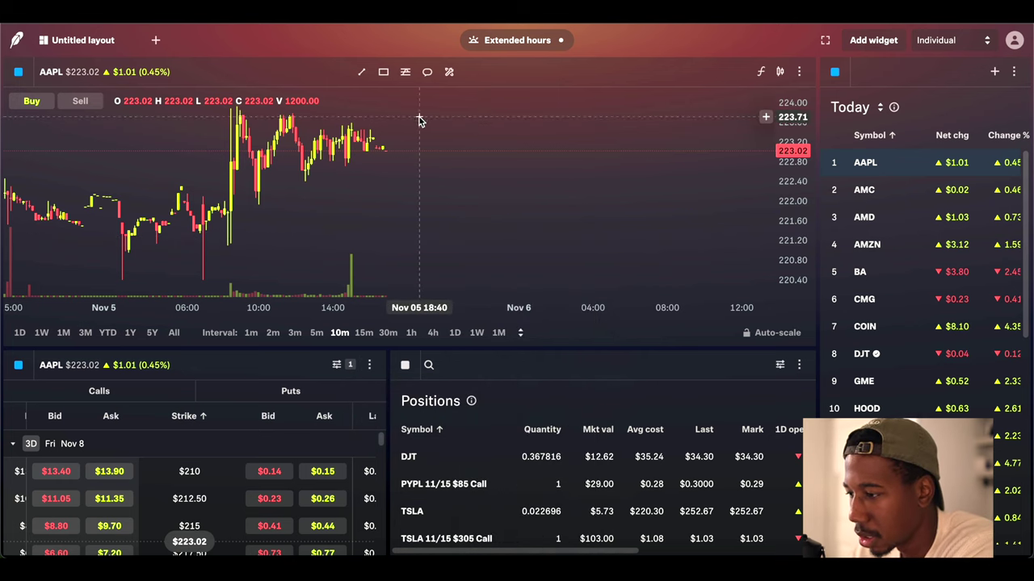
Step: Look through the chart's drawing tools, including the drawing modes, annotations and shapes
left_click(450, 73)
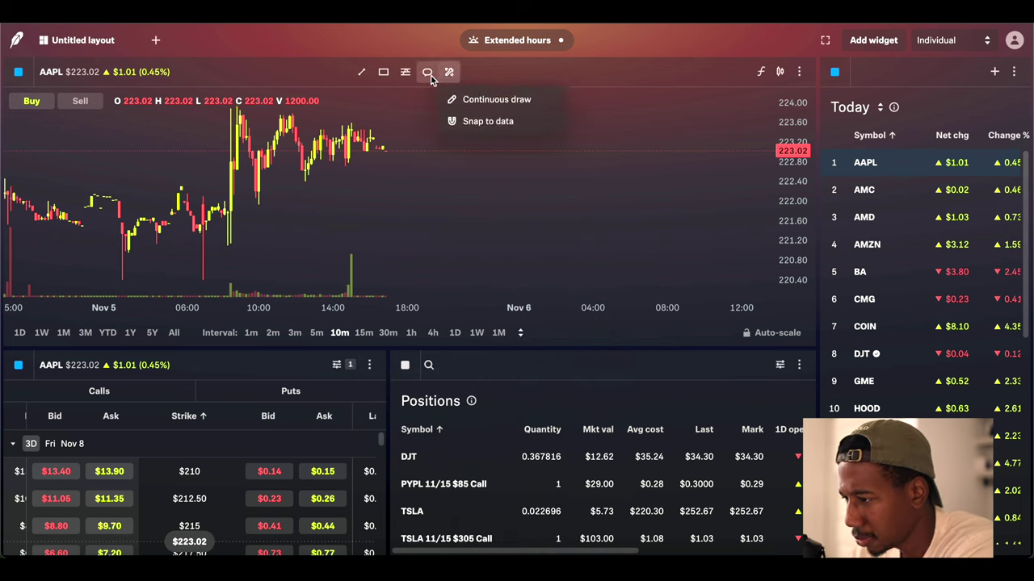
left_click(425, 75)
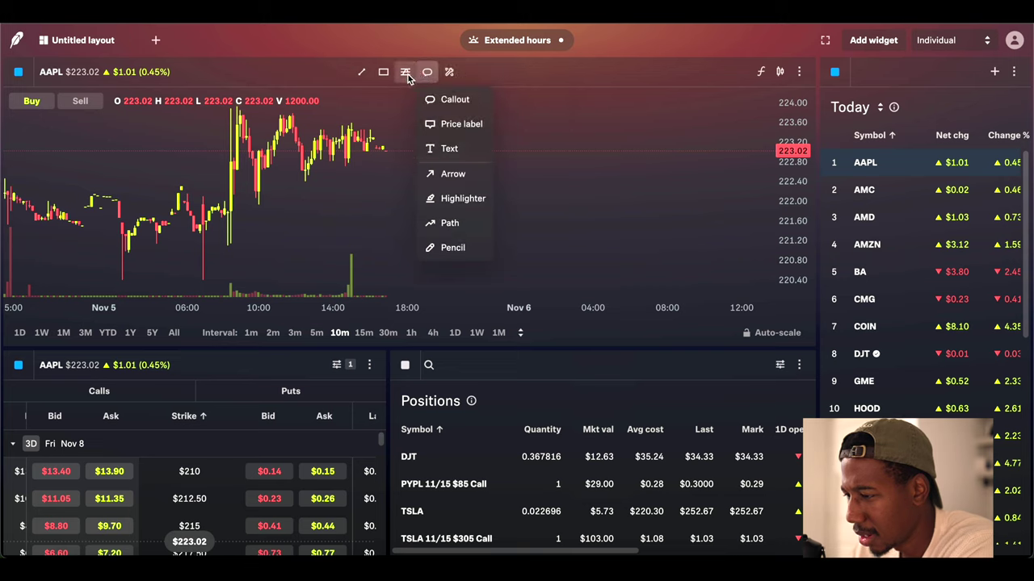
left_click(405, 72)
left_click(384, 72)
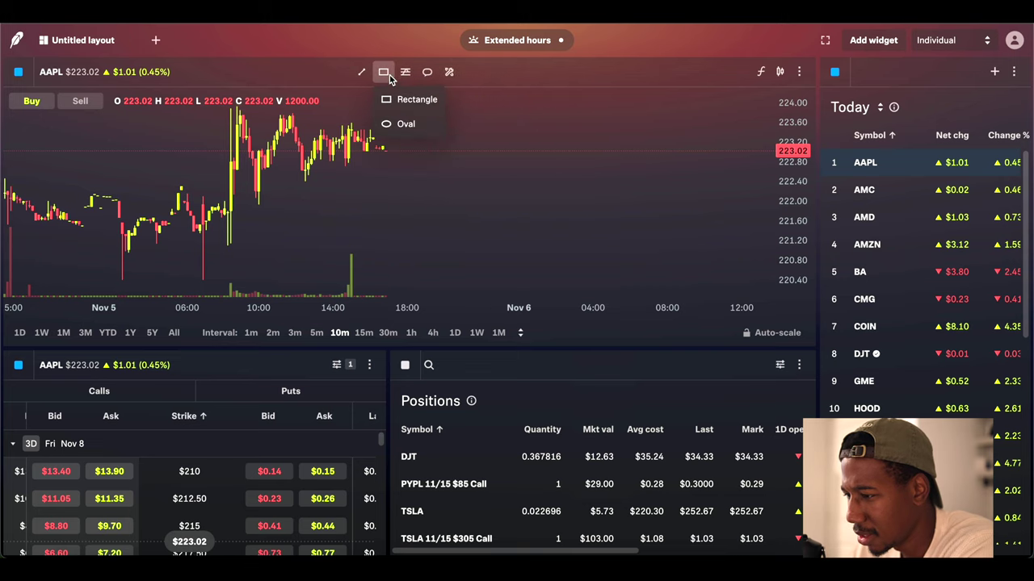
left_click(362, 73)
Step: Rename the untitled layout to "1st Layout"
left_click(78, 44)
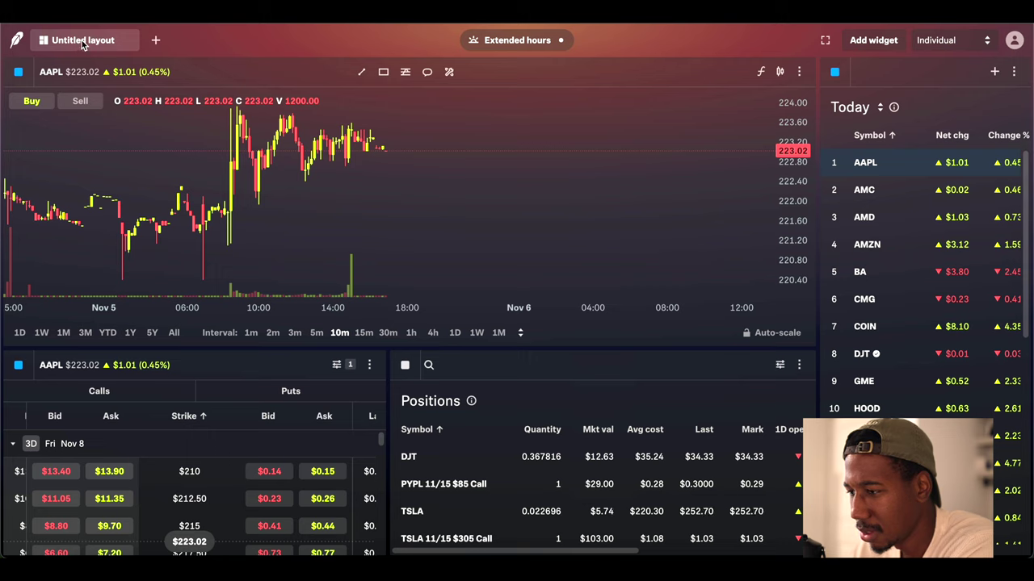
left_click(100, 45)
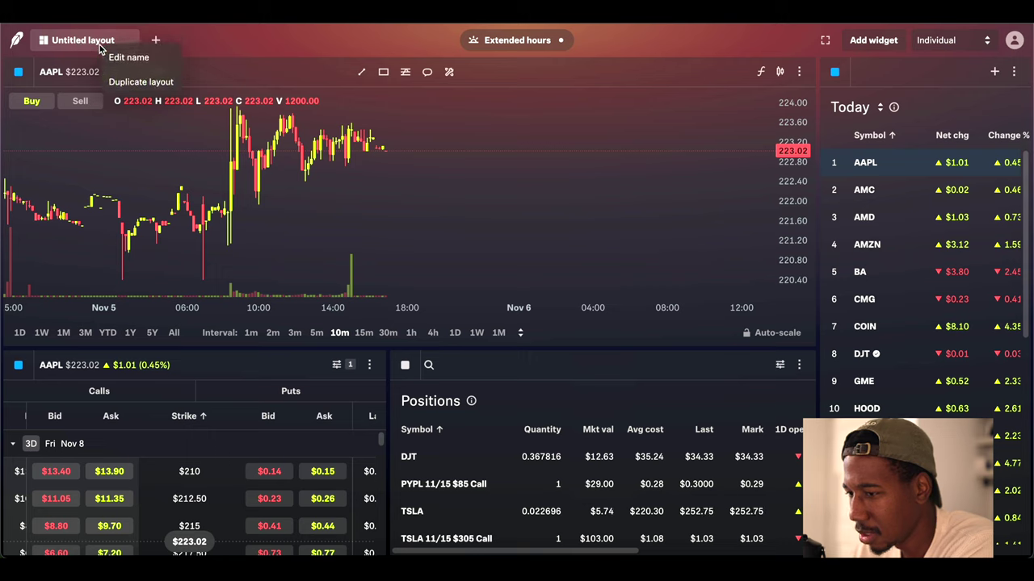
left_click(127, 60)
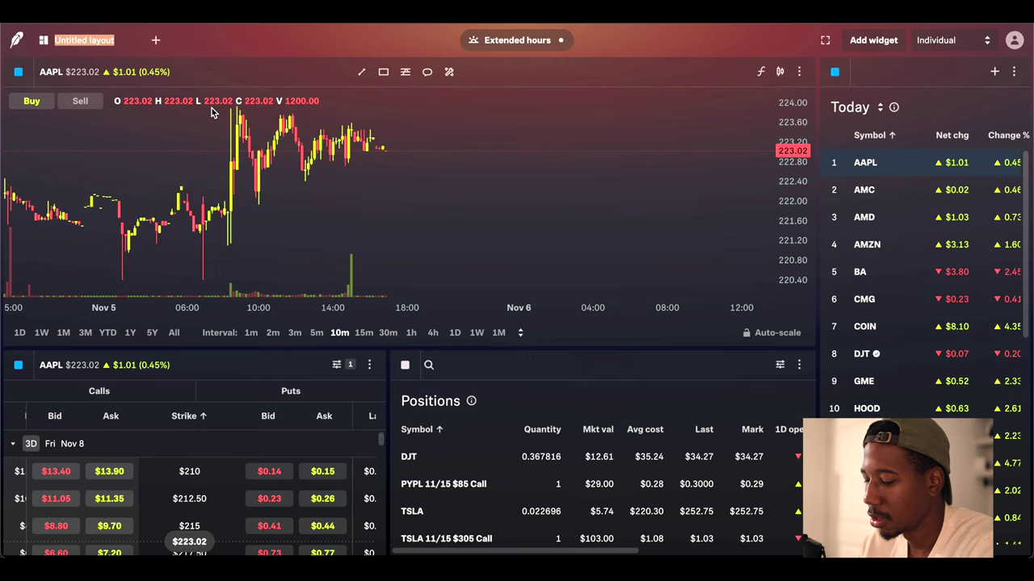
type("1st")
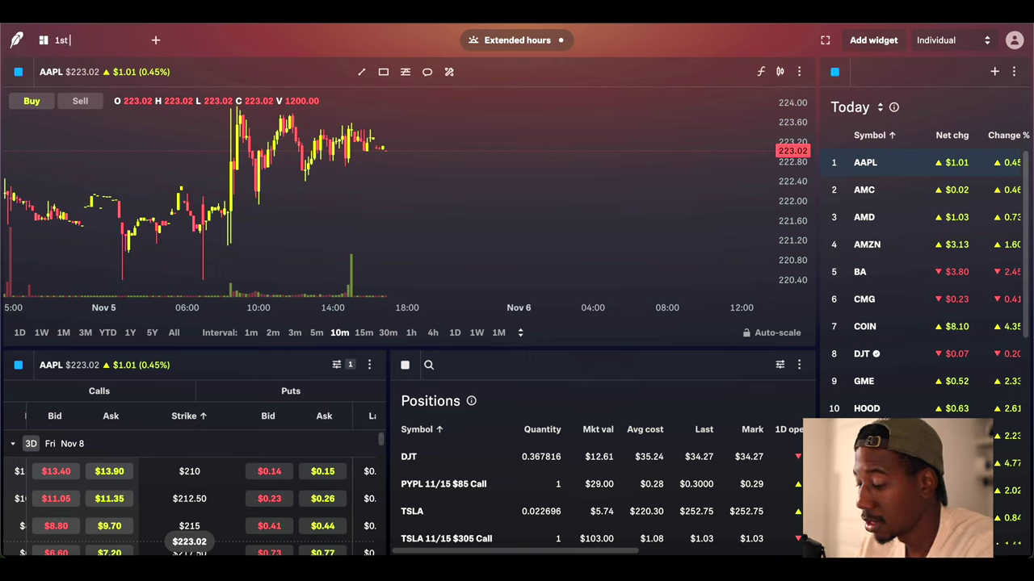
type(" Layo")
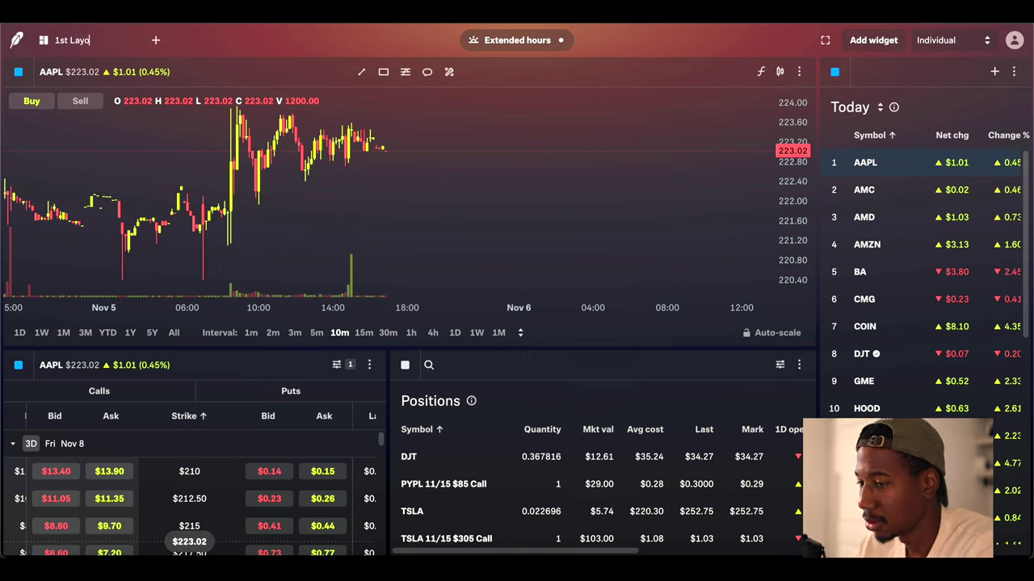
type("ut")
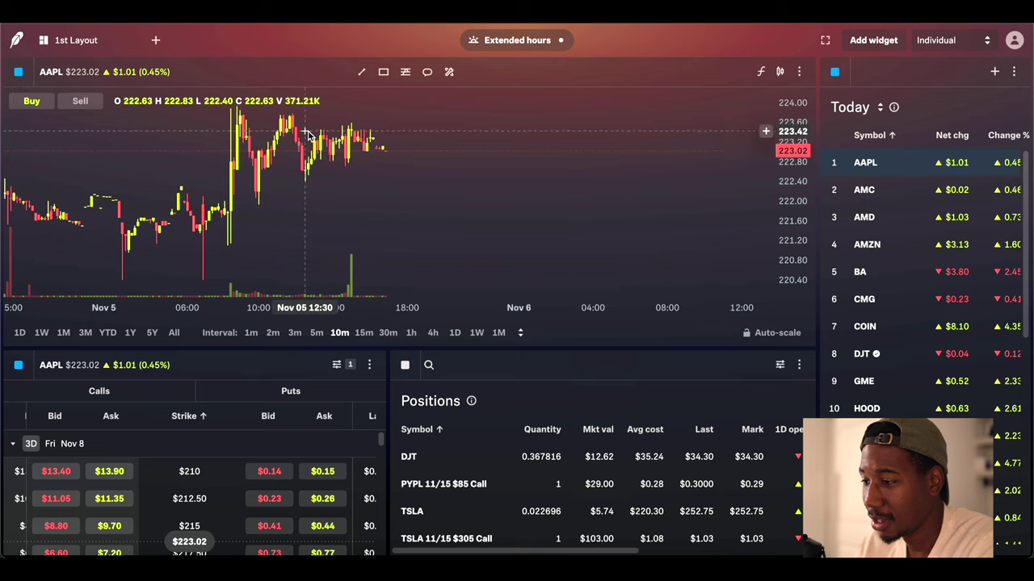
left_click(349, 44)
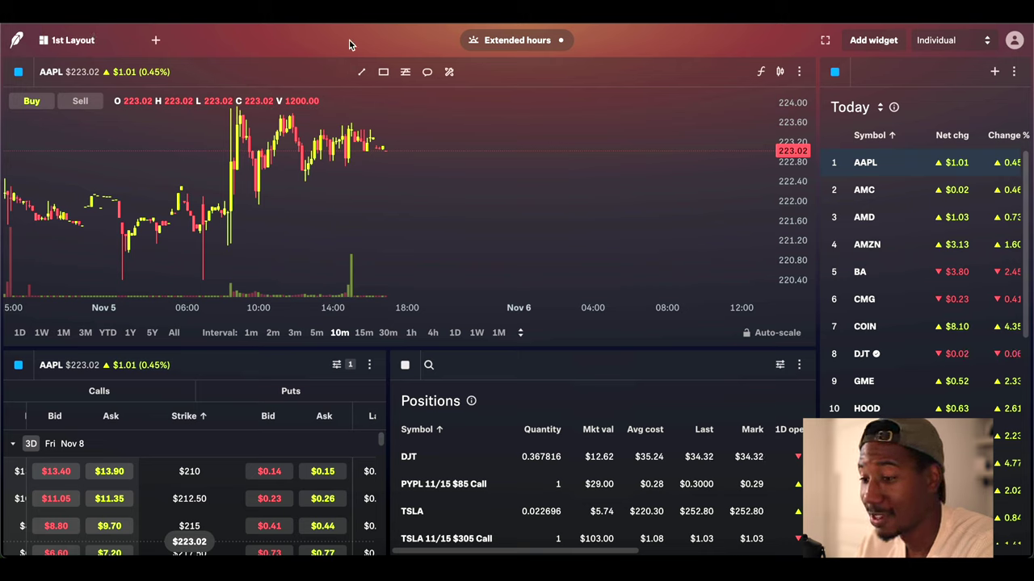